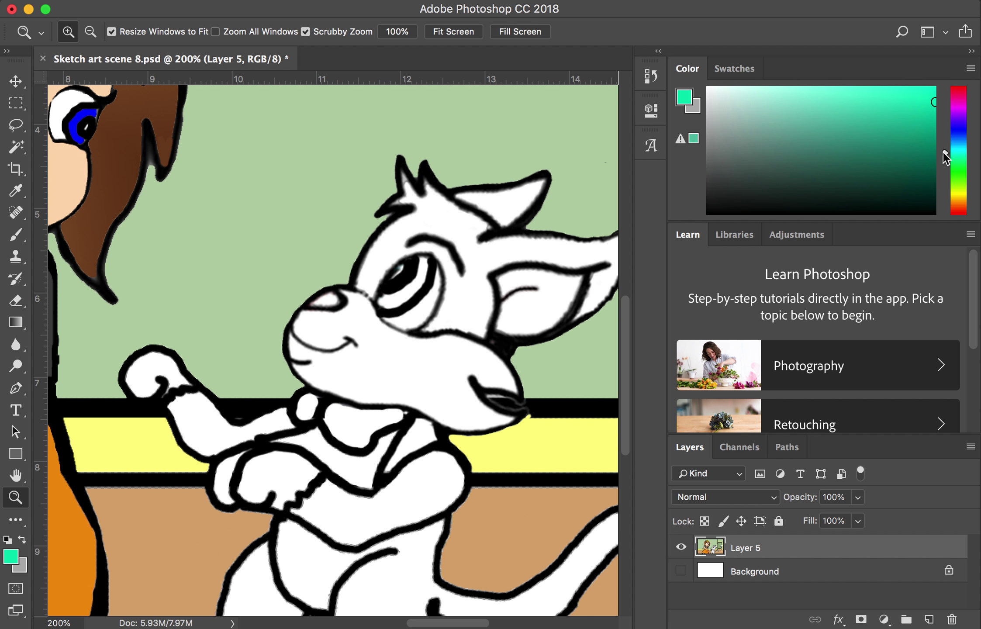
- Choose bright cyan as the foreground color and fill the cat's iris with the Paint Bucket
left_click_drag(920, 97, 933, 87)
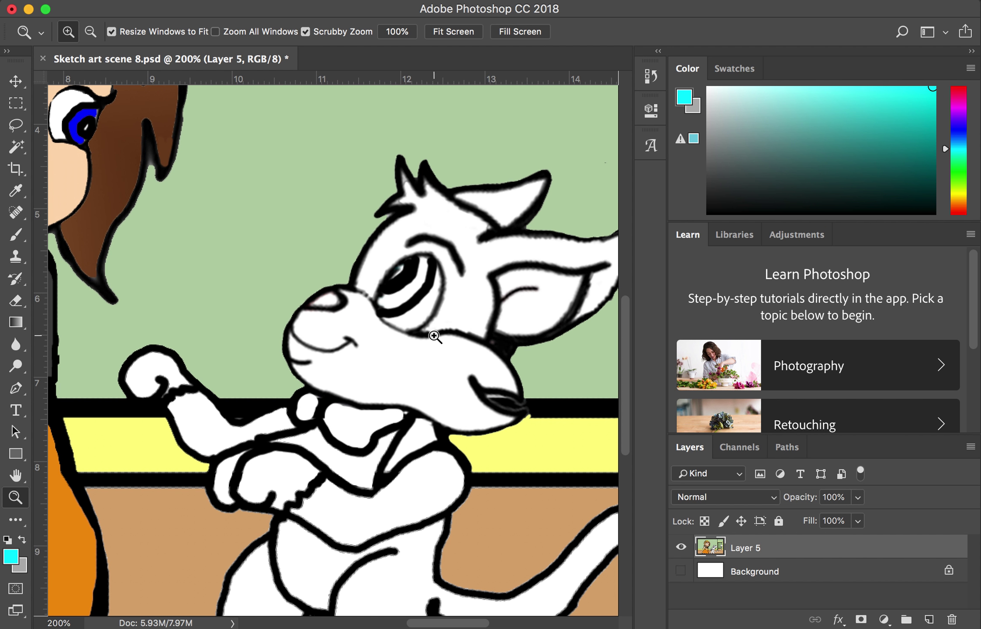
key("g")
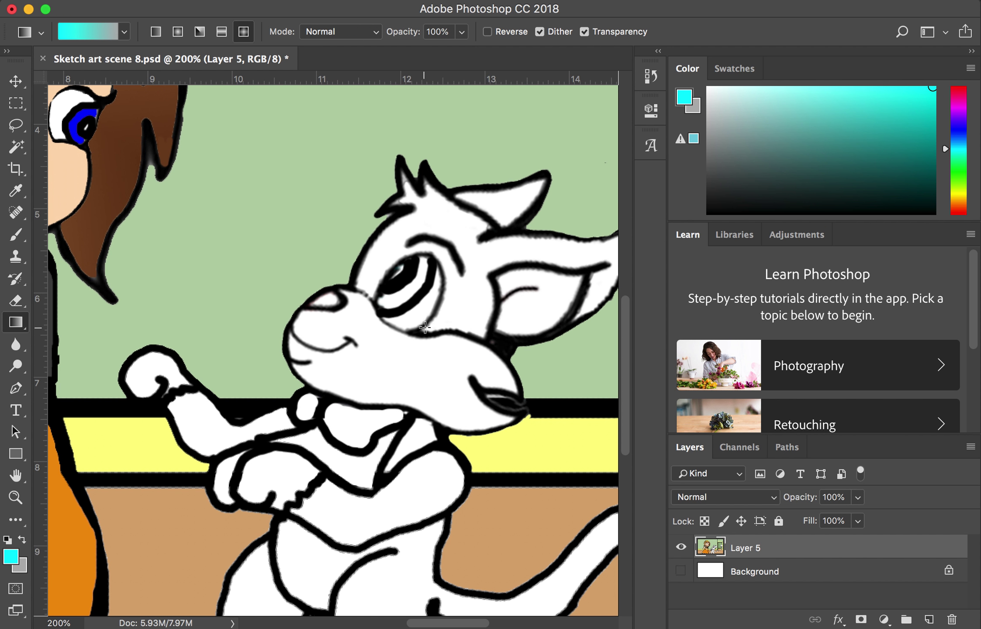
right_click(21, 330)
left_click(100, 338)
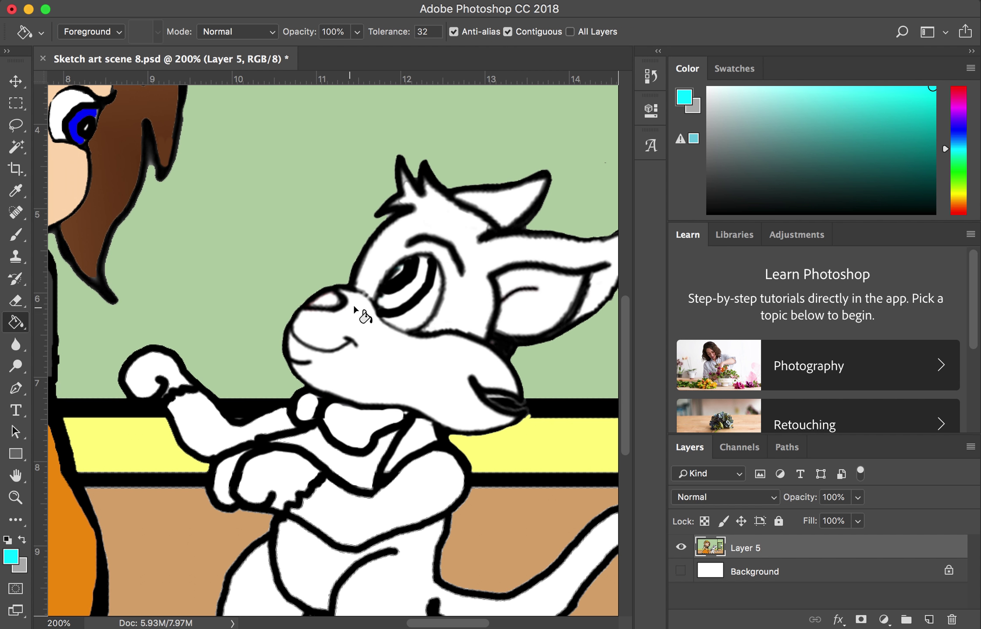
left_click(393, 304)
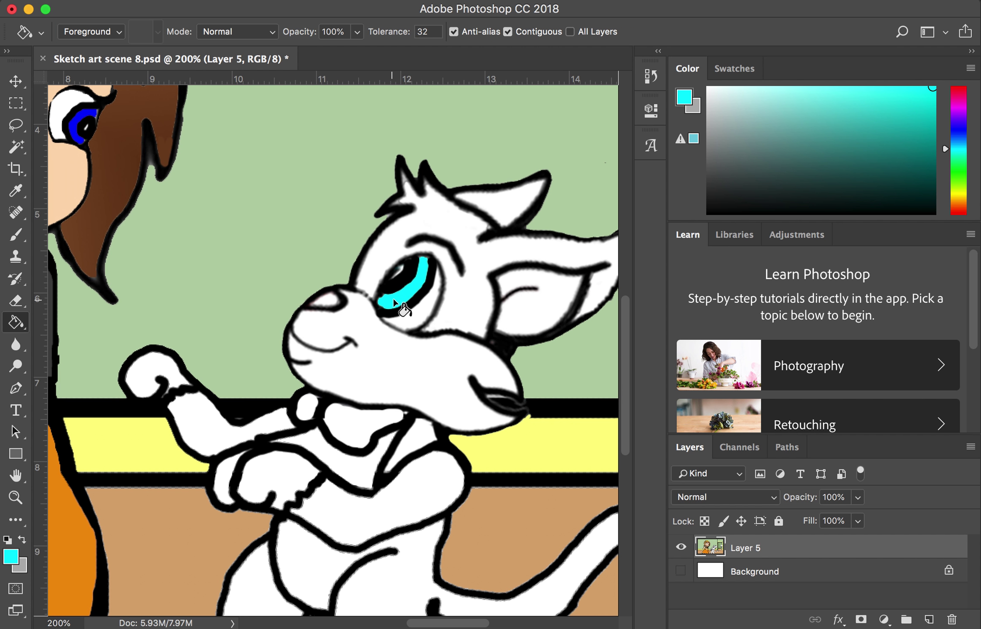
- Fill the cat's nose with red and the inside of its near ear with light pink
mouse_move(956, 149)
left_mouse_down()
mouse_move(955, 85)
mouse_move(922, 226)
left_mouse_up()
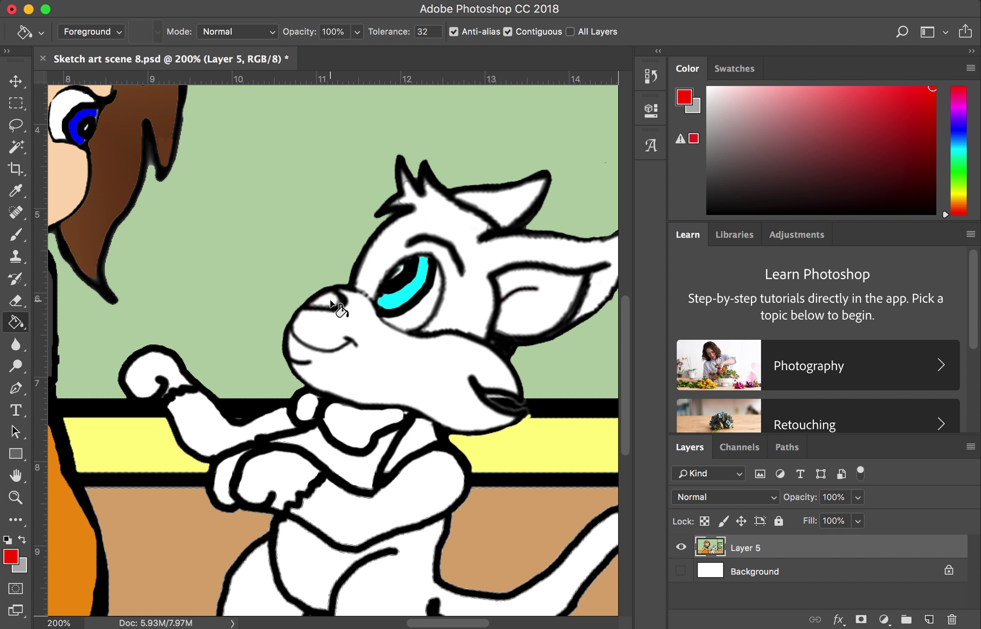
left_click(328, 297)
left_click(792, 91)
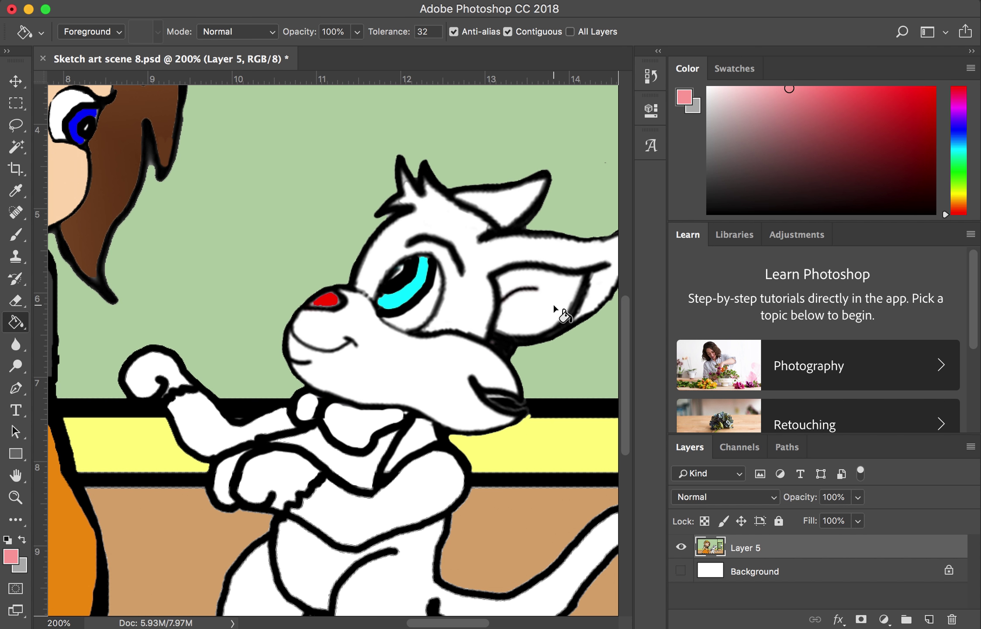
left_click(564, 315)
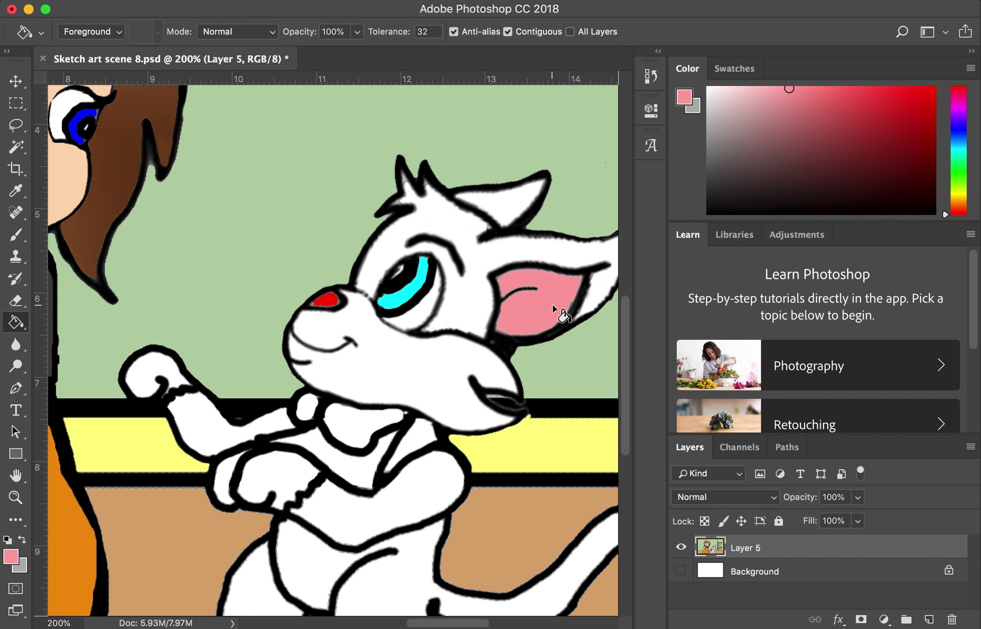
- Choose a deep blue and fill both parts of the cat's bow tie with it
left_click(960, 127)
left_click(929, 118)
left_click_drag(929, 118, 933, 105)
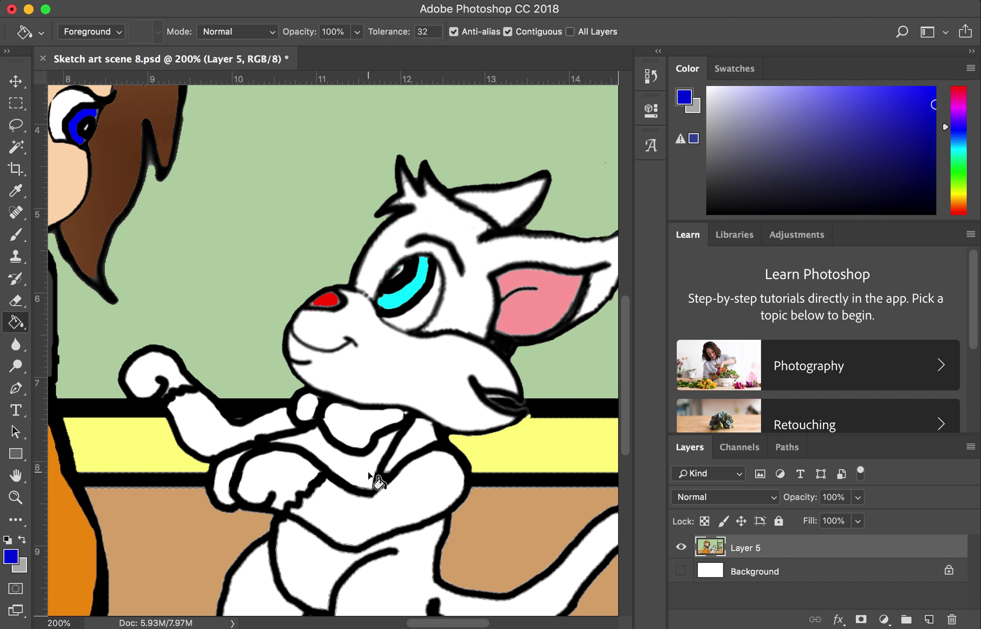
left_click(325, 422)
left_click(306, 408)
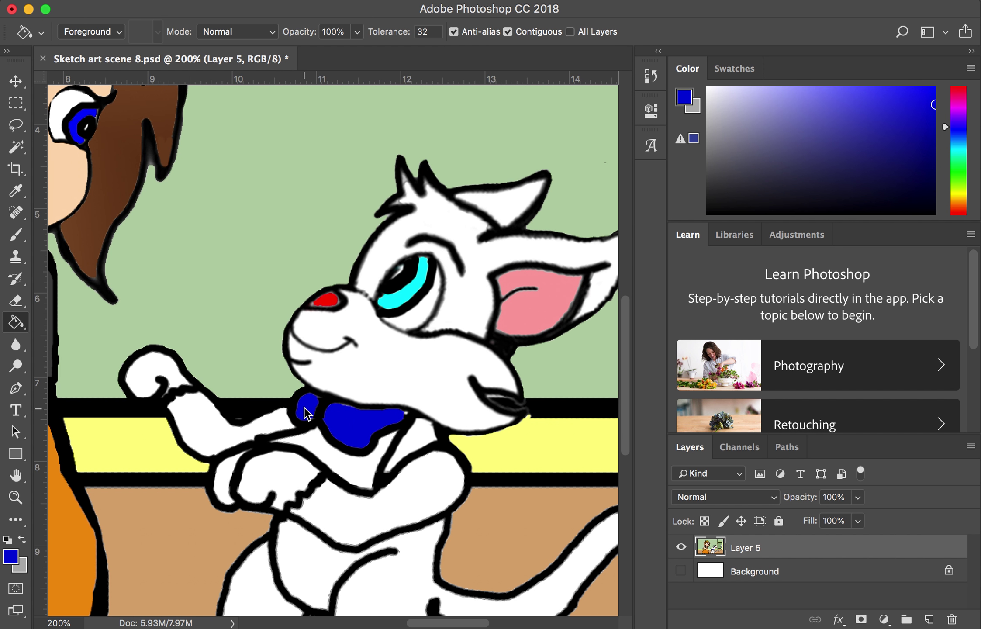
- Set the foreground color to black and touch up the cat's belly outline with the Brush tool
left_click(756, 181)
key("d")
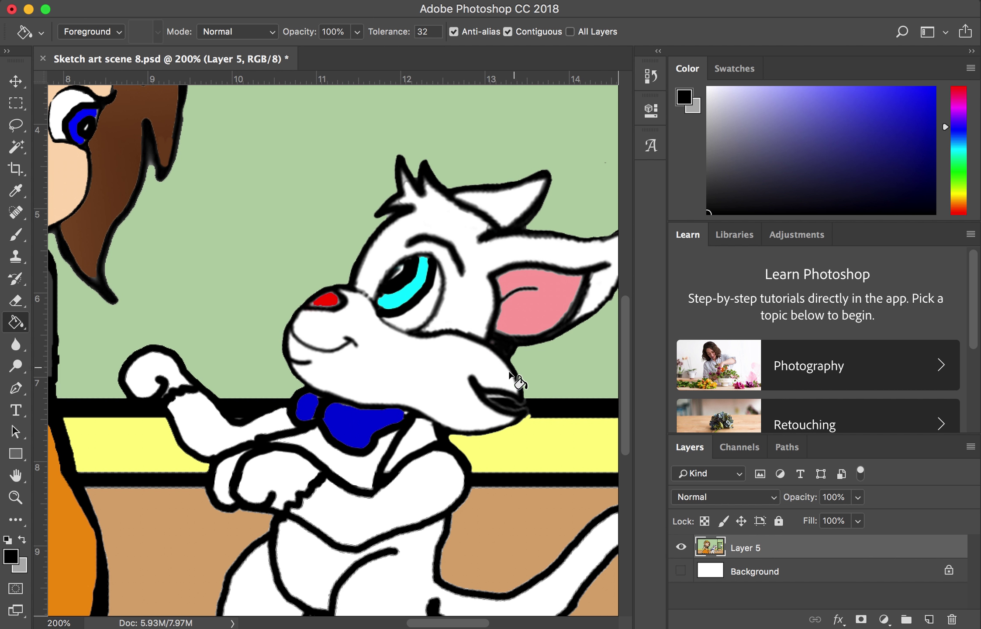
key("b")
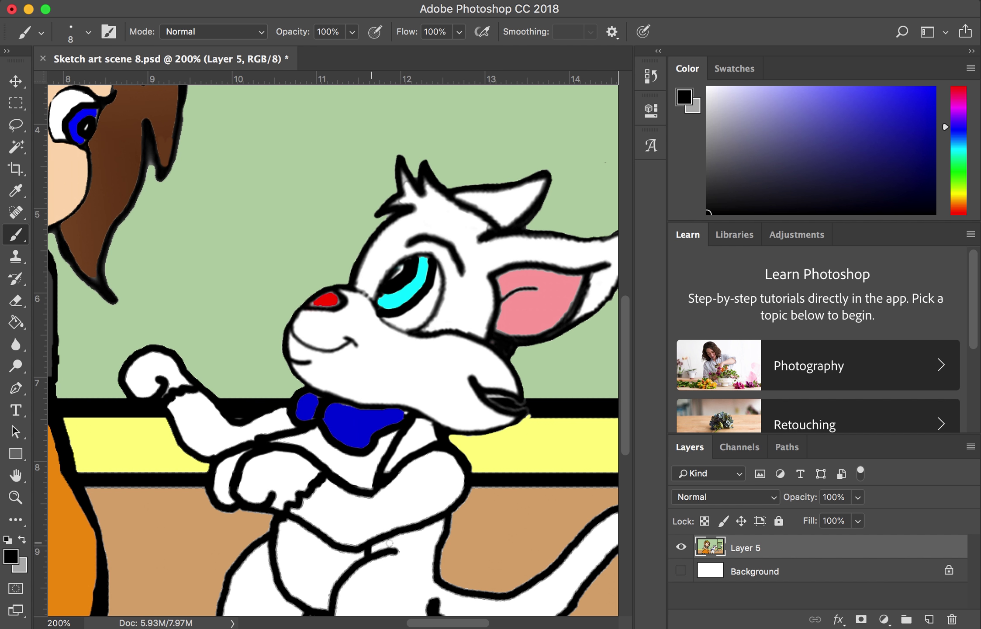
- Sample the tan floor color and ready the Brush tool at size 20
key("z")
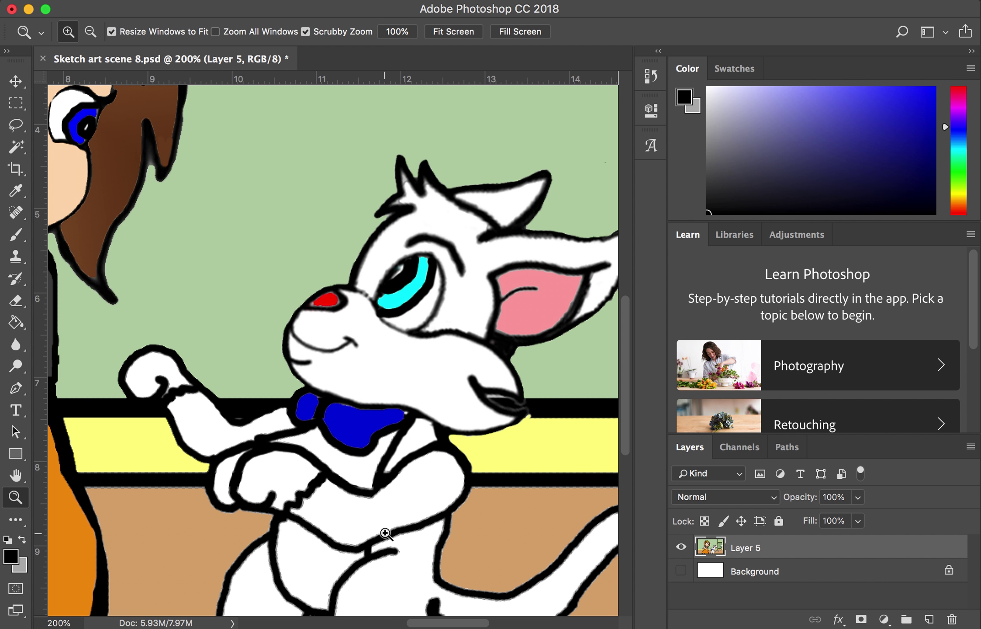
left_click(94, 34)
left_click(361, 340)
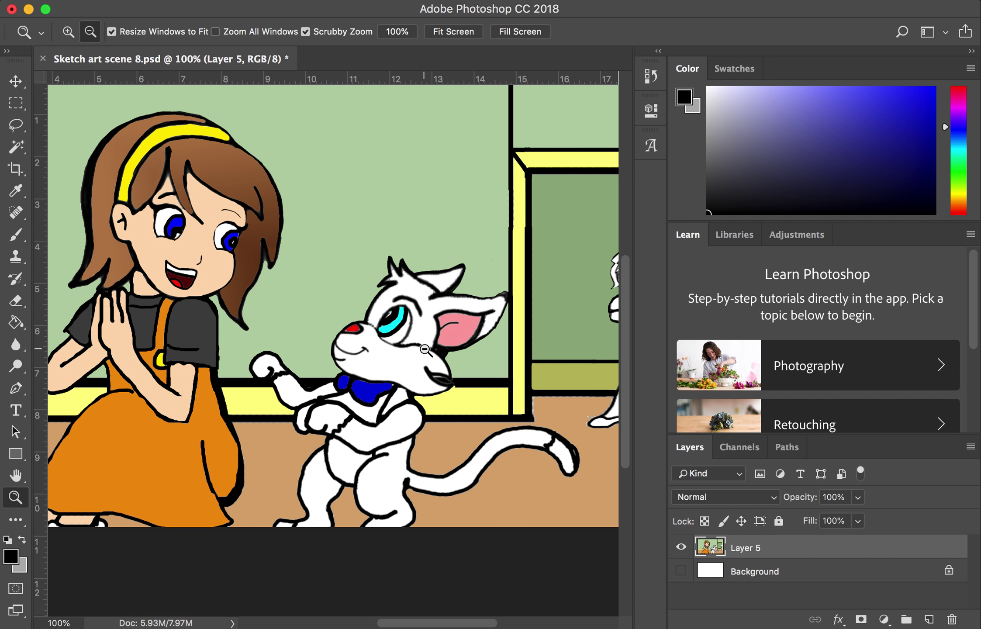
key("i")
left_click(559, 409)
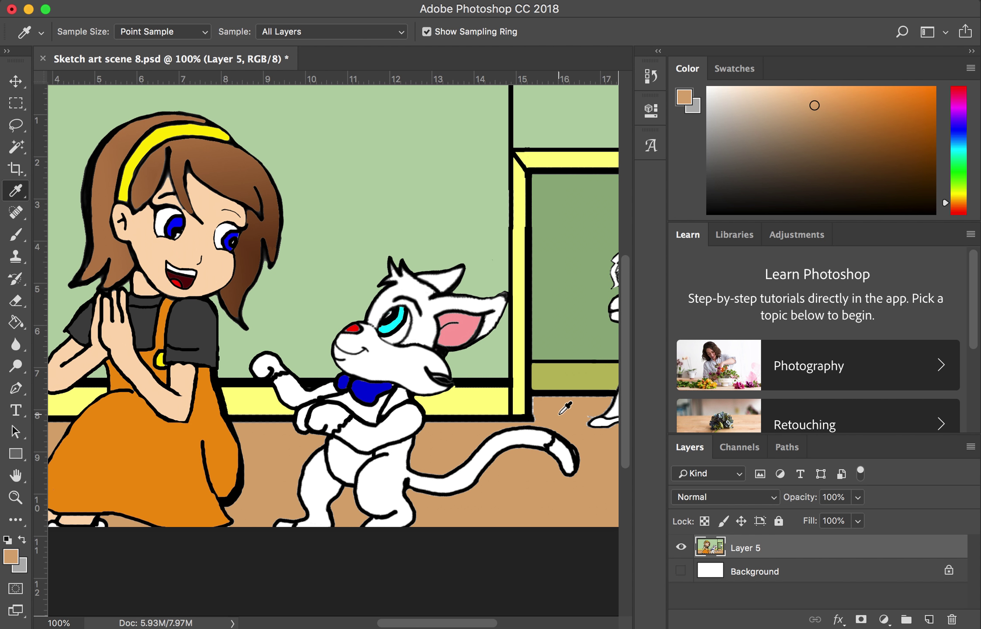
key("b")
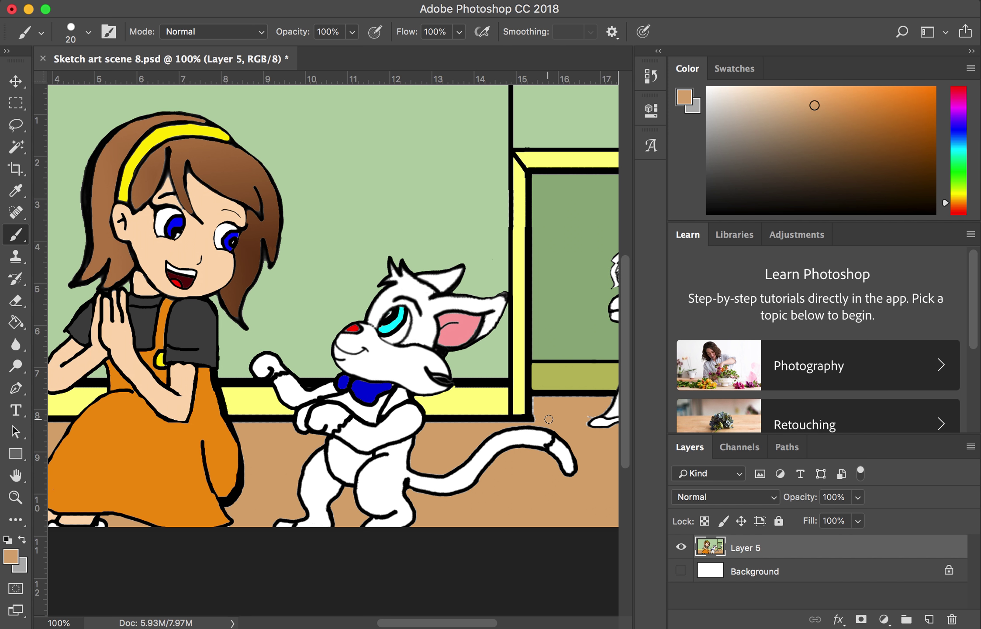
- Set the foreground to dark grey and select the cat's white fur areas on head, arms, torso, legs and tail with the Magic Wand
mouse_move(766, 171)
left_mouse_down()
mouse_move(707, 192)
mouse_move(707, 213)
left_mouse_up()
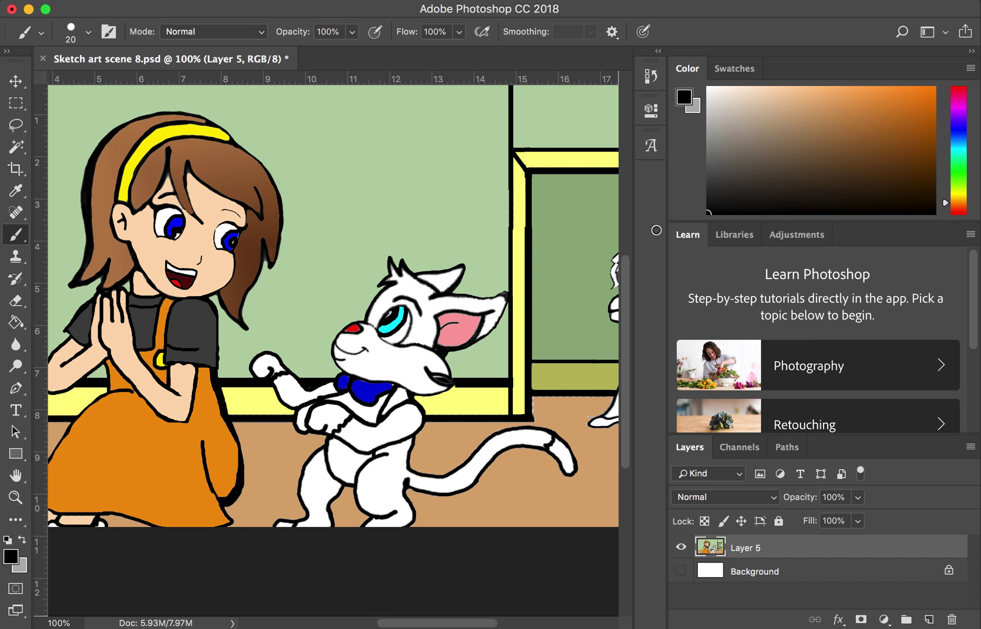
mouse_move(711, 172)
left_mouse_down()
mouse_move(702, 165)
mouse_move(694, 182)
left_mouse_up()
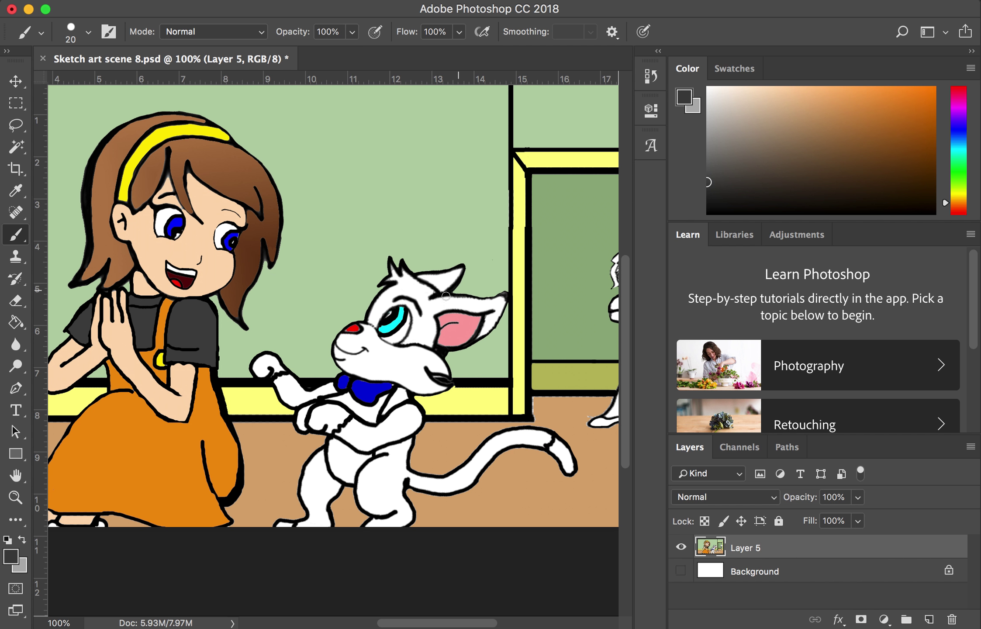
key("i")
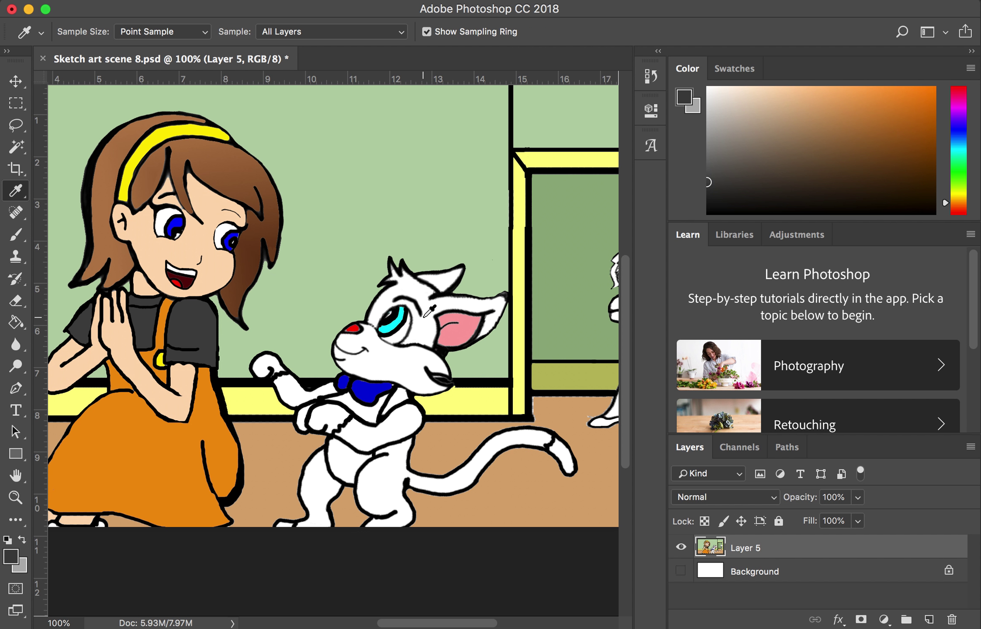
key("w")
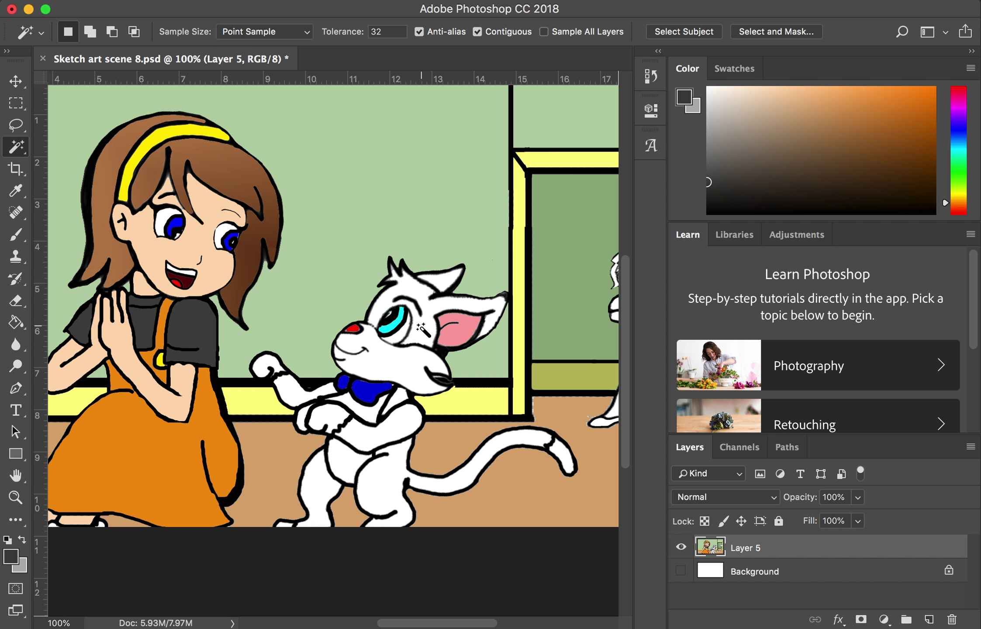
left_click(288, 393)
left_click(384, 418, "shift")
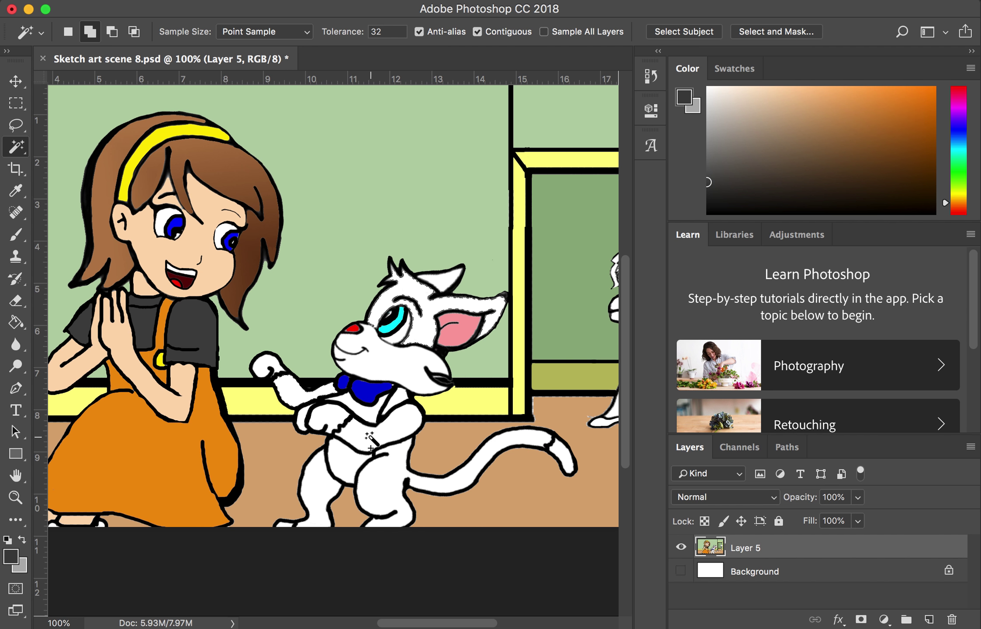
left_click(379, 475, "shift")
left_click(325, 494, "shift")
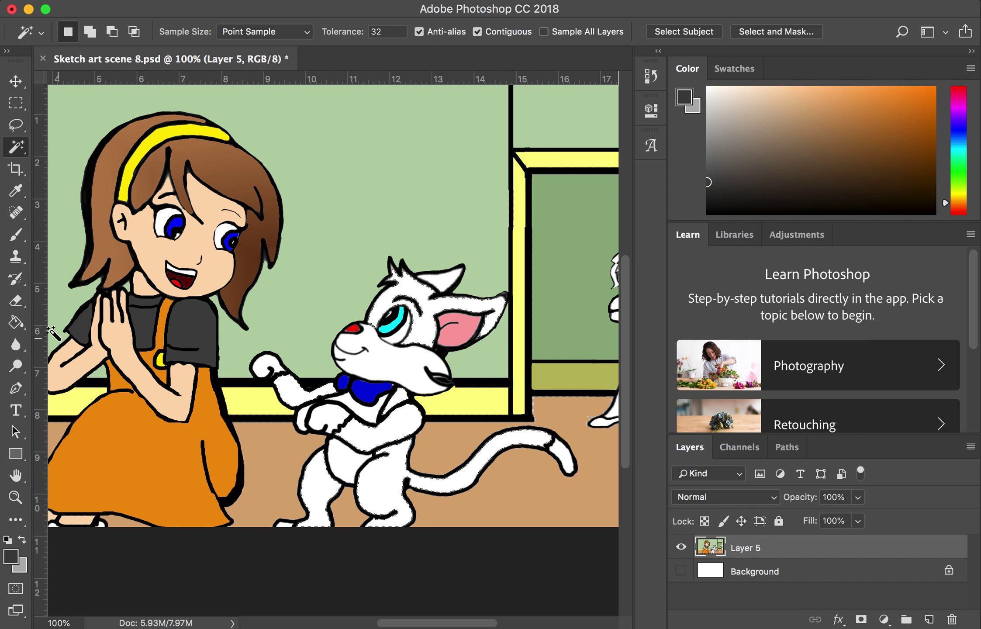
- Fill the selected fur with a dark-to-light grey gradient running from beside the tail to the raised paw, replacing the first attempt
left_click(15, 322)
left_click(55, 322)
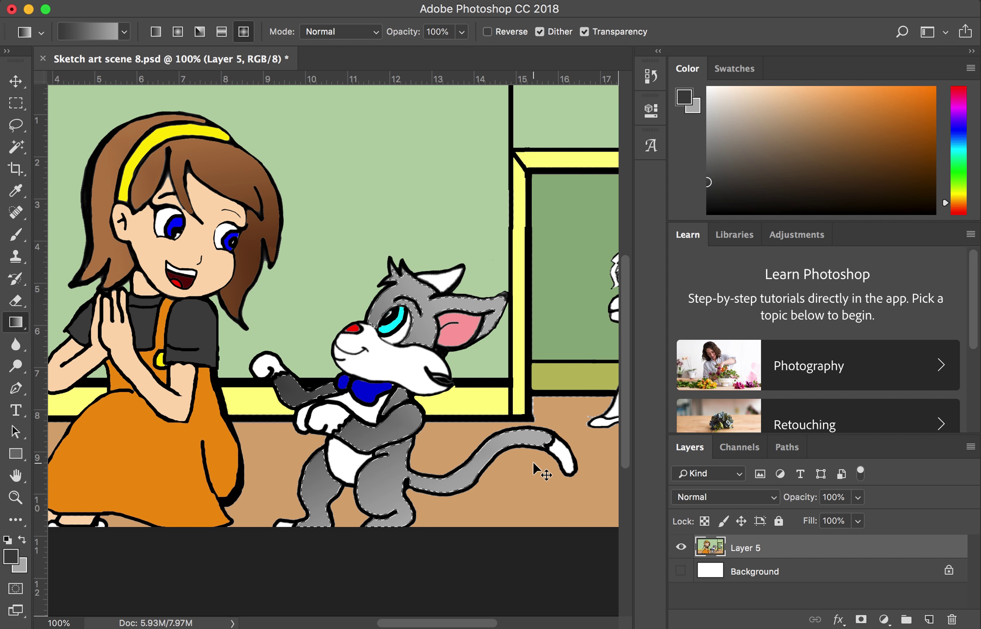
key("ctrl+z")
left_click_drag(533, 468, 255, 390)
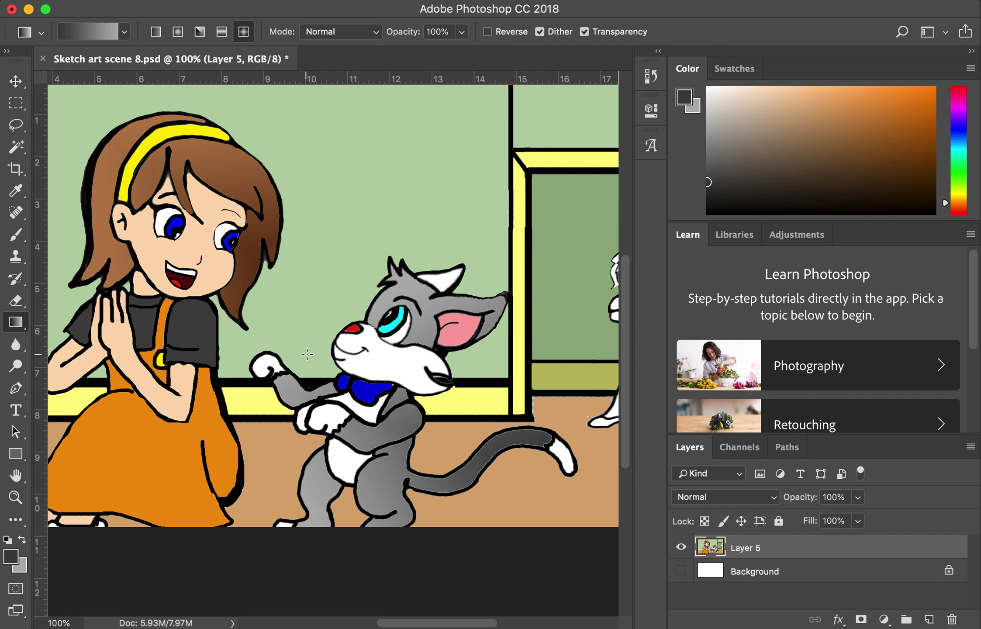
- Select the cat's white far ear and fill it with solid dark grey using the Paint Bucket
key("i")
key("w")
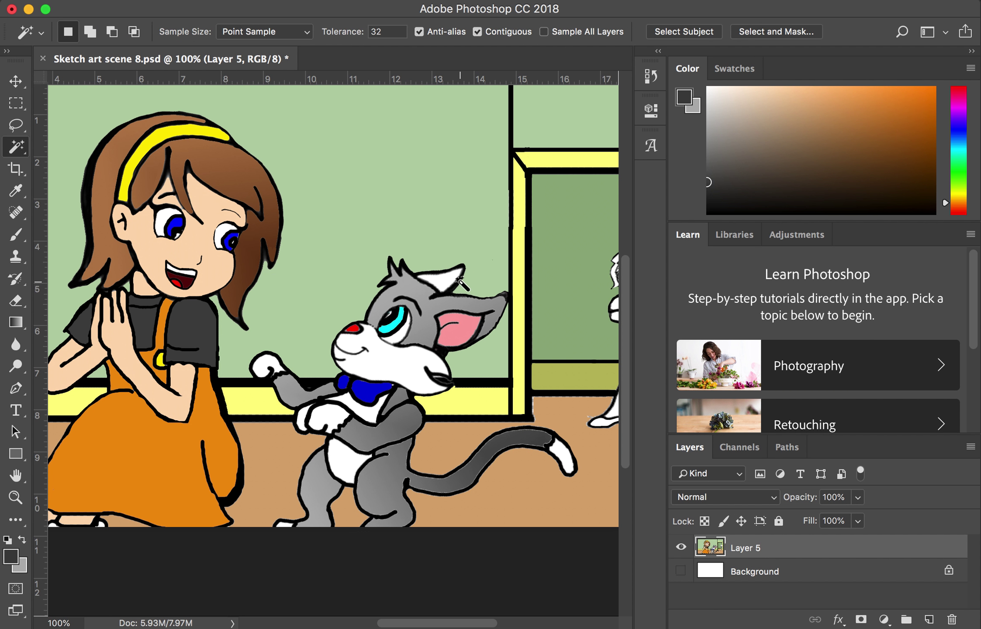
key("g")
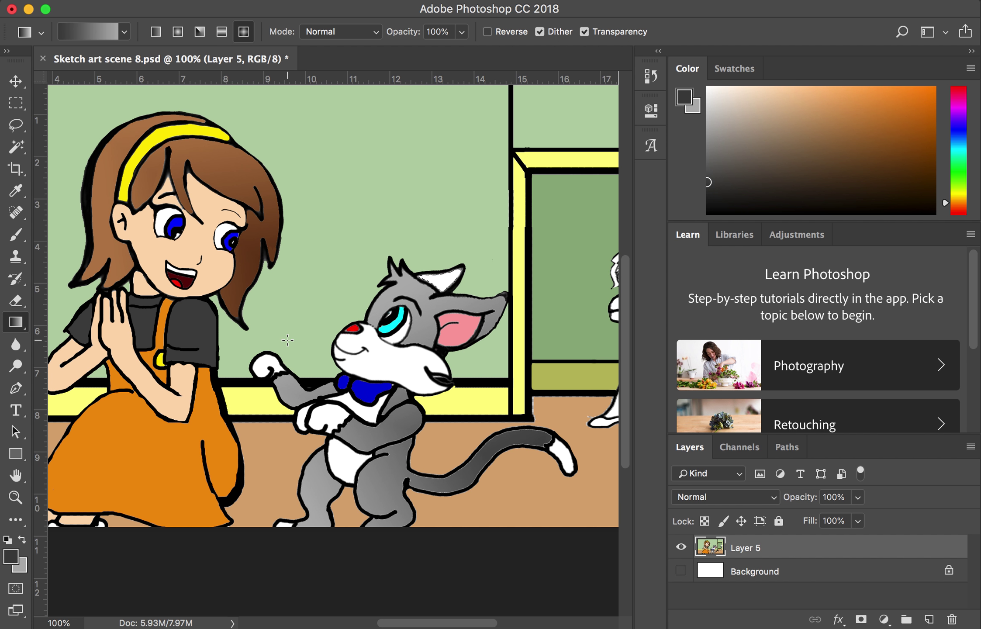
left_click_drag(16, 321, 65, 337)
left_click(447, 279)
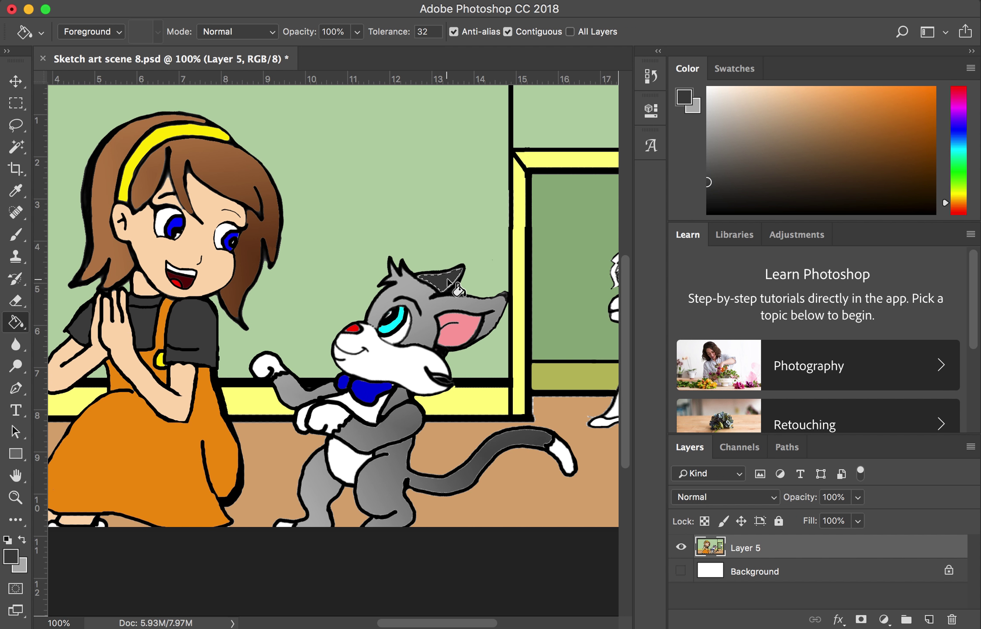
left_click(448, 280)
left_click(448, 278)
- Sample the girl's skin tone and fill the arms, face and lower leg of the woman in the doorway with it
left_click_drag(406, 620, 461, 620)
key("z")
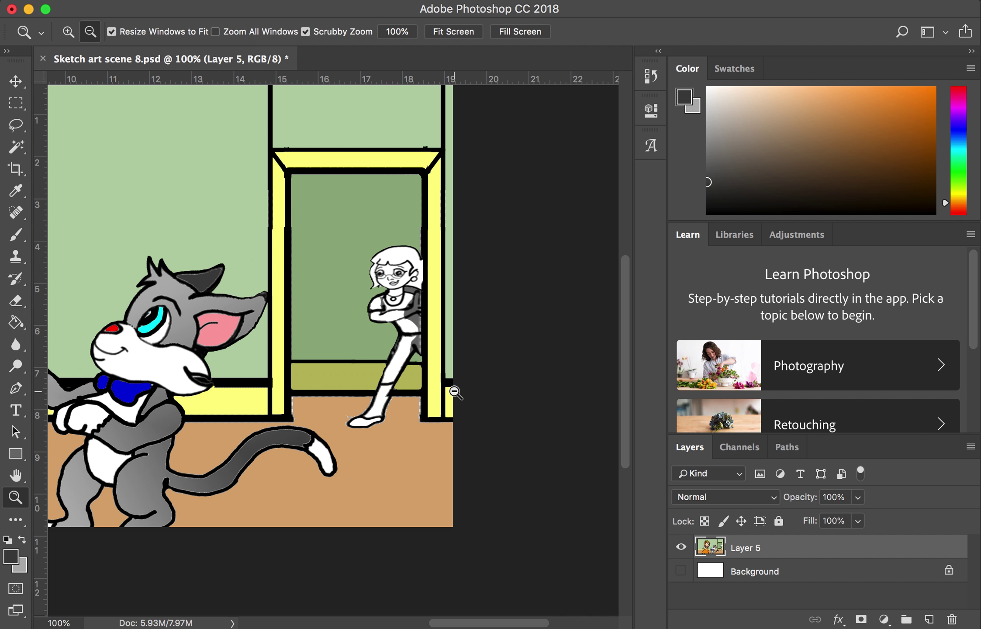
left_click_drag(453, 622, 409, 623)
key("i")
left_click(167, 275)
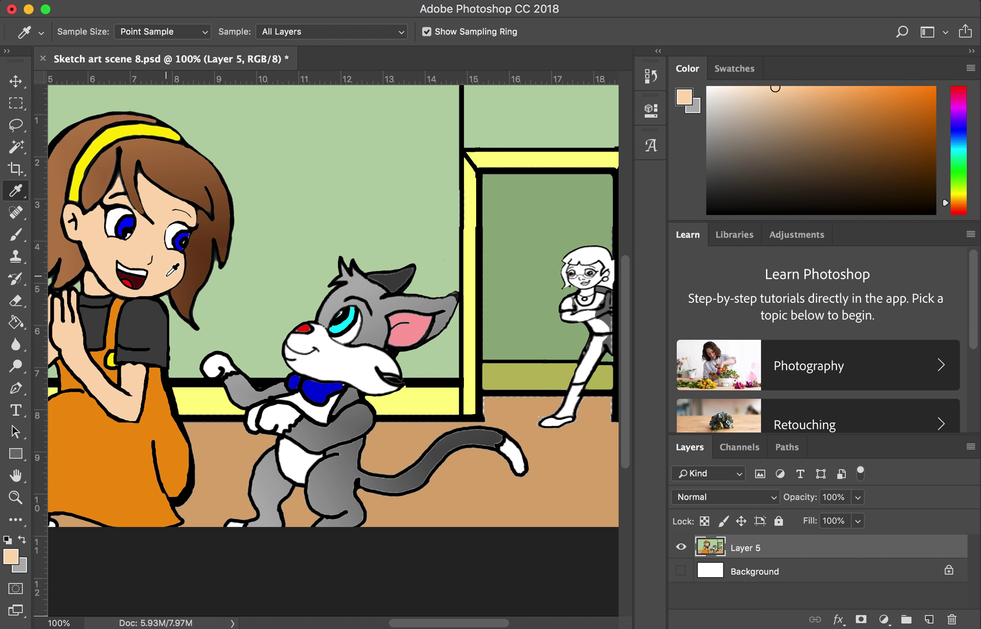
key("g")
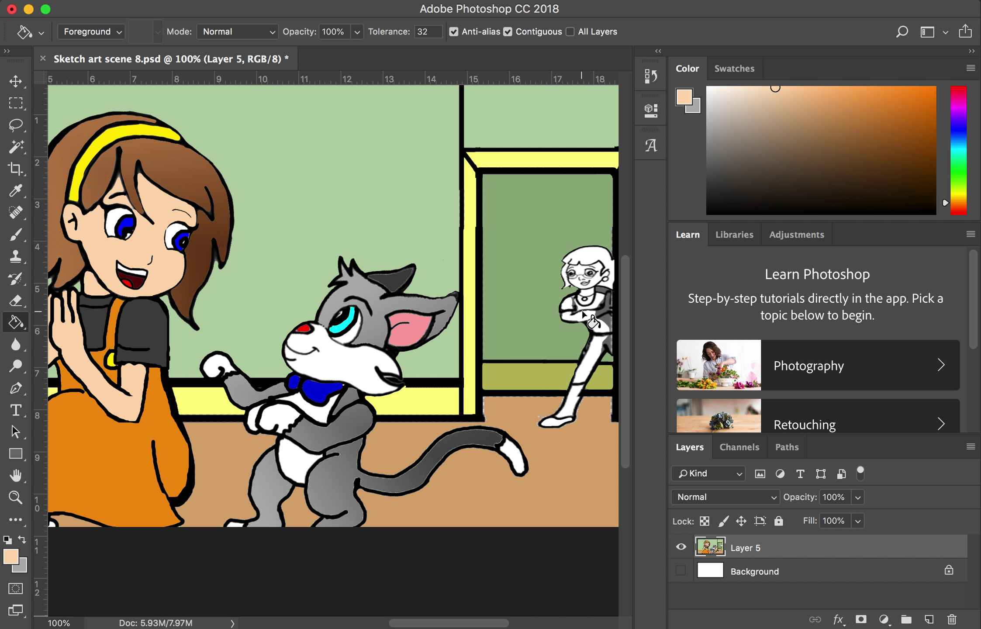
left_click(583, 315)
left_click(576, 282)
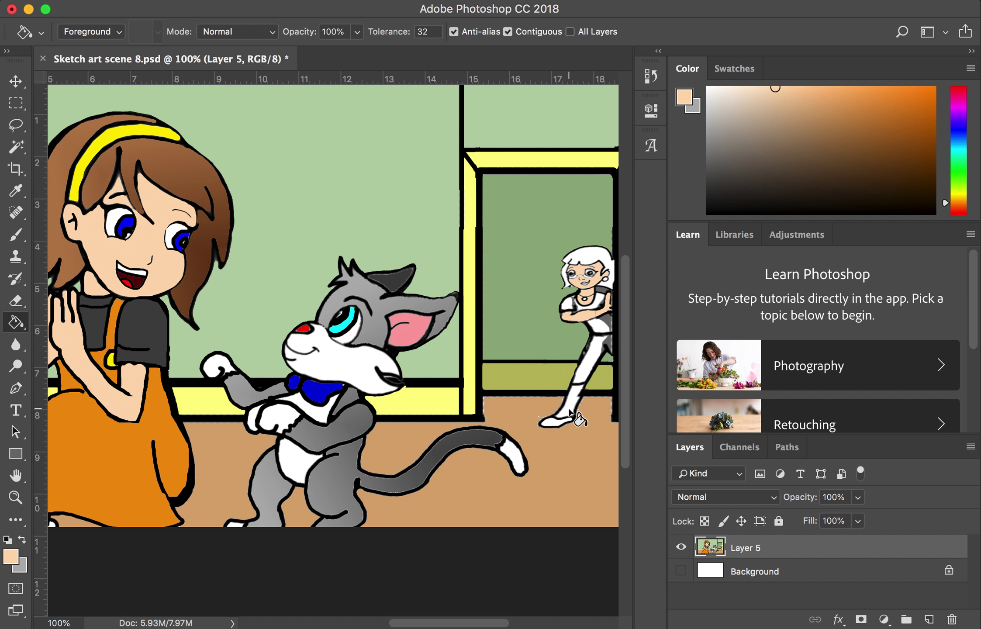
left_click(568, 408)
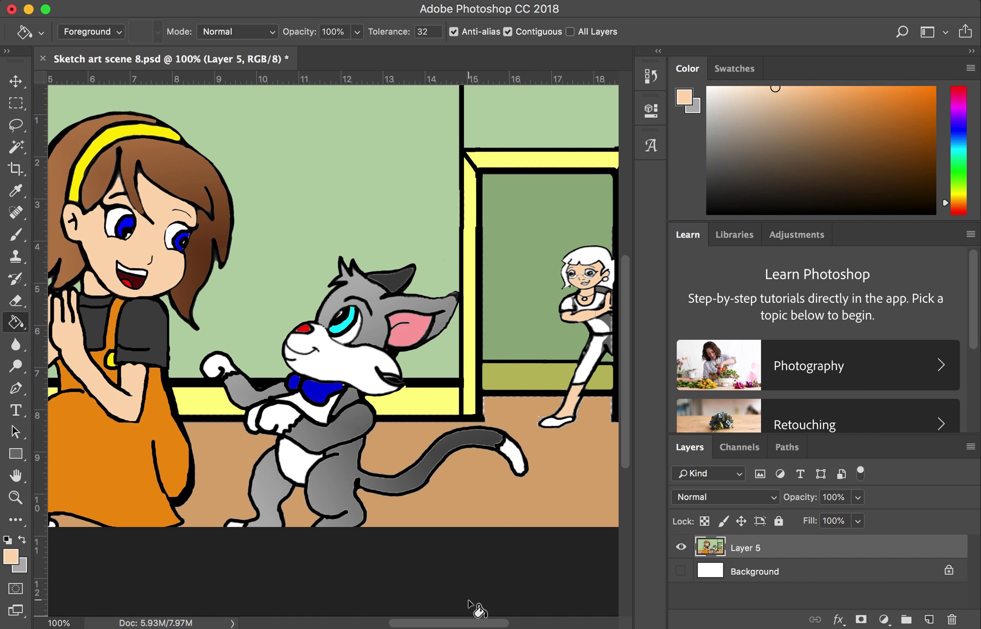
- Fill the white sleeve, chest and waist areas of the doorway woman's blouse with medium purple using the Paint Bucket
left_click_drag(459, 622, 476, 623)
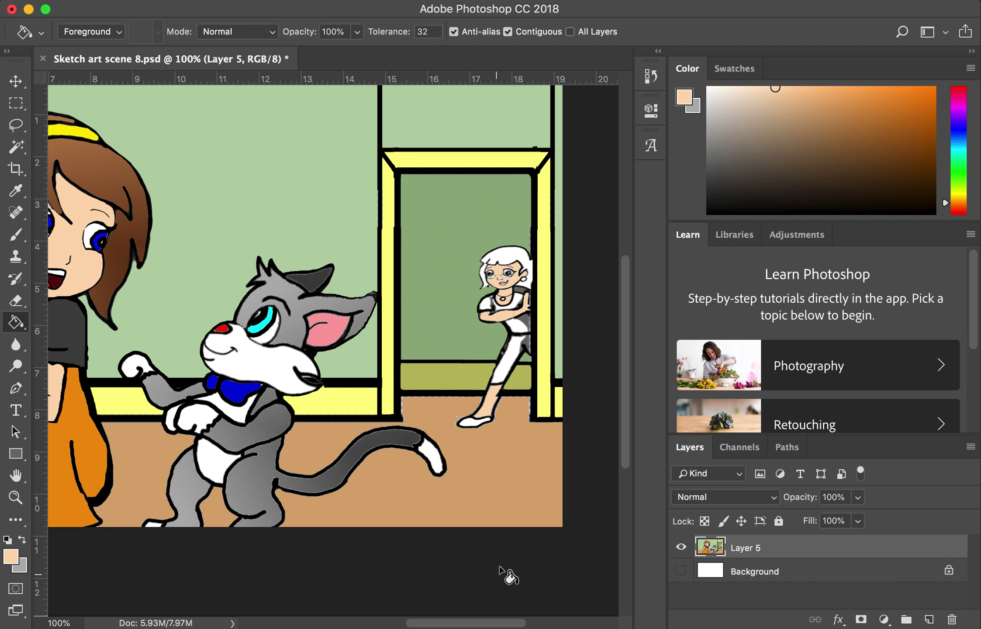
key("z")
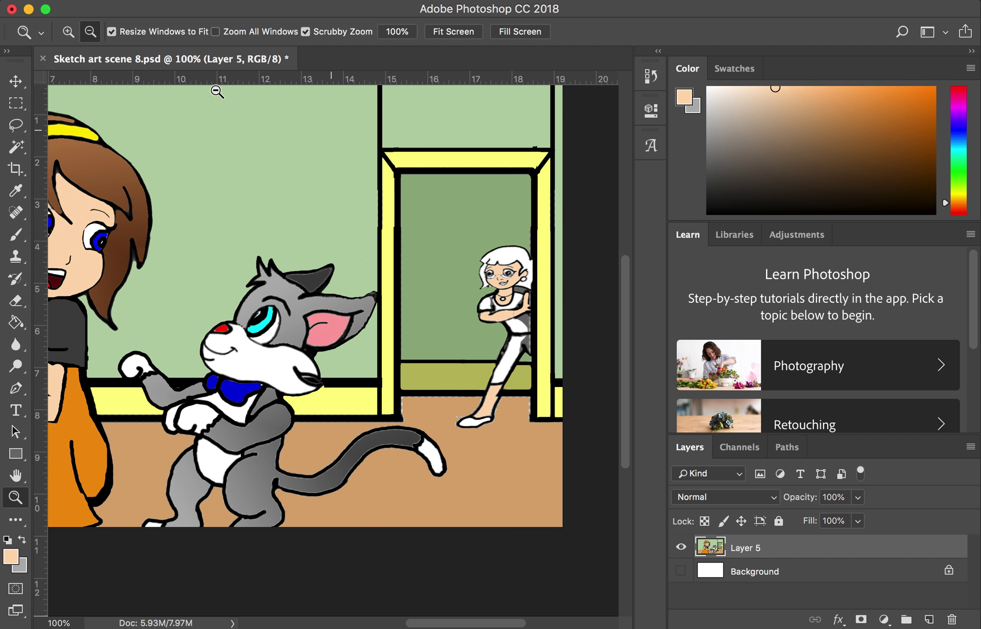
left_click(69, 36)
left_click(529, 318)
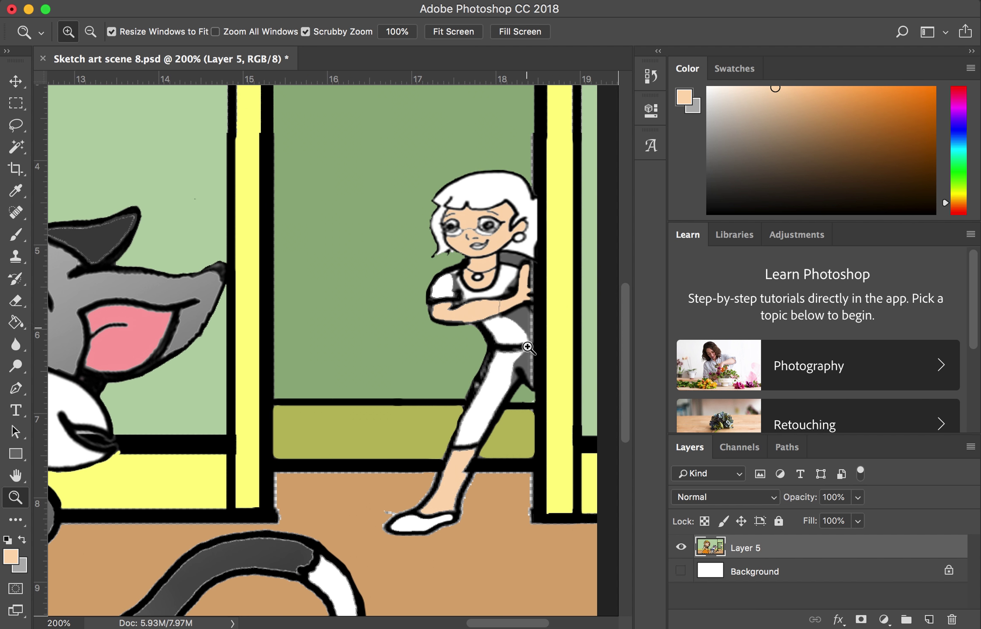
left_click(527, 305)
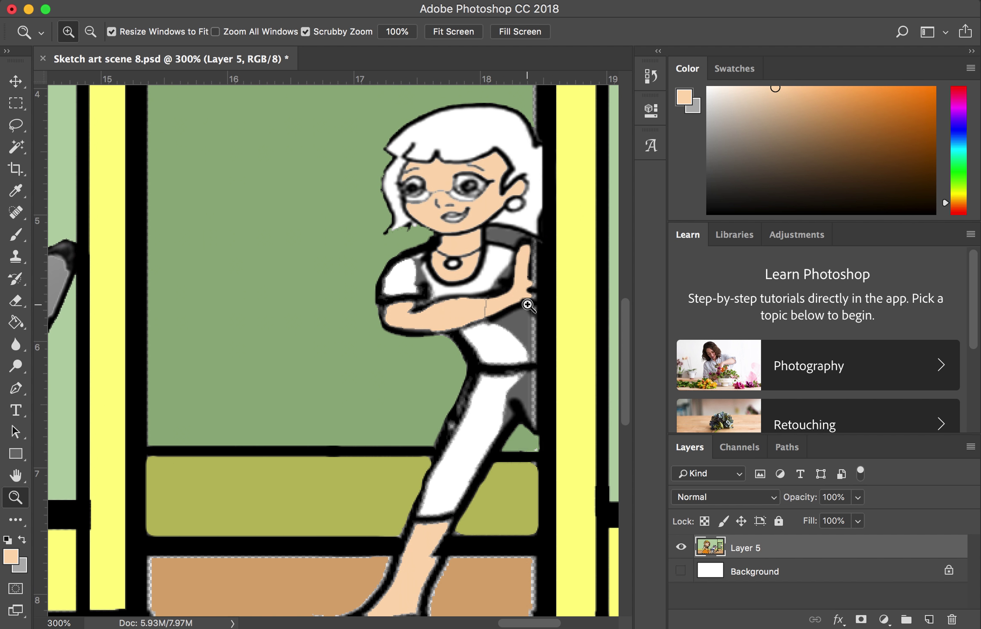
left_click(957, 110)
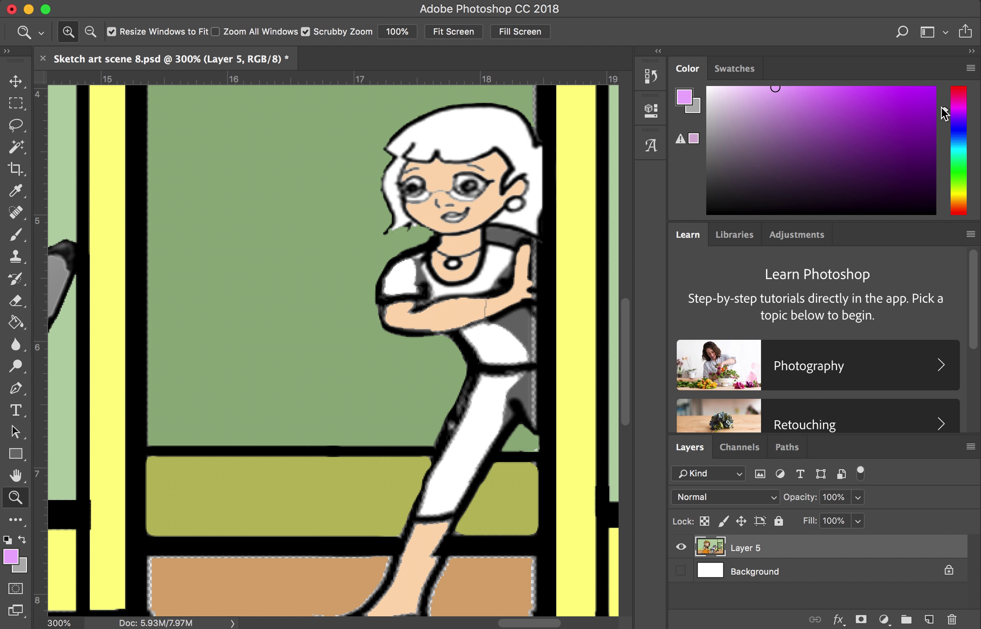
left_click(800, 123)
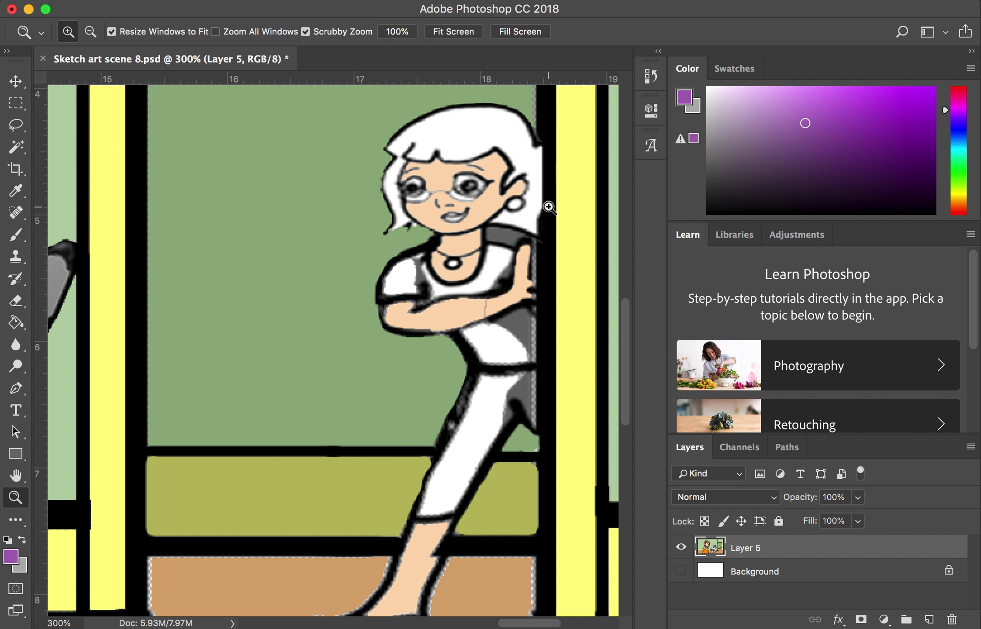
key("g")
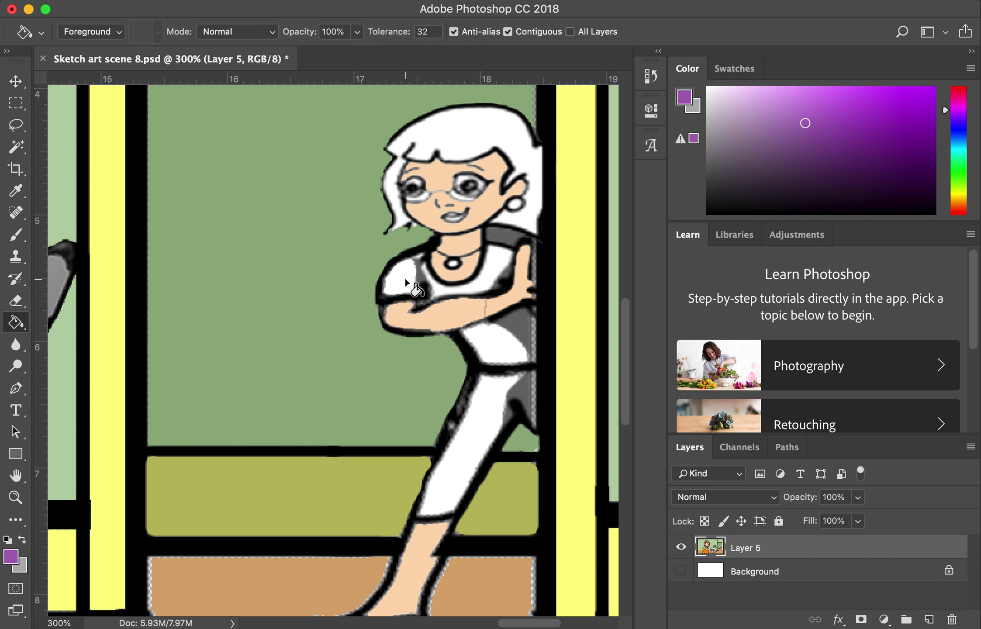
left_click(405, 282)
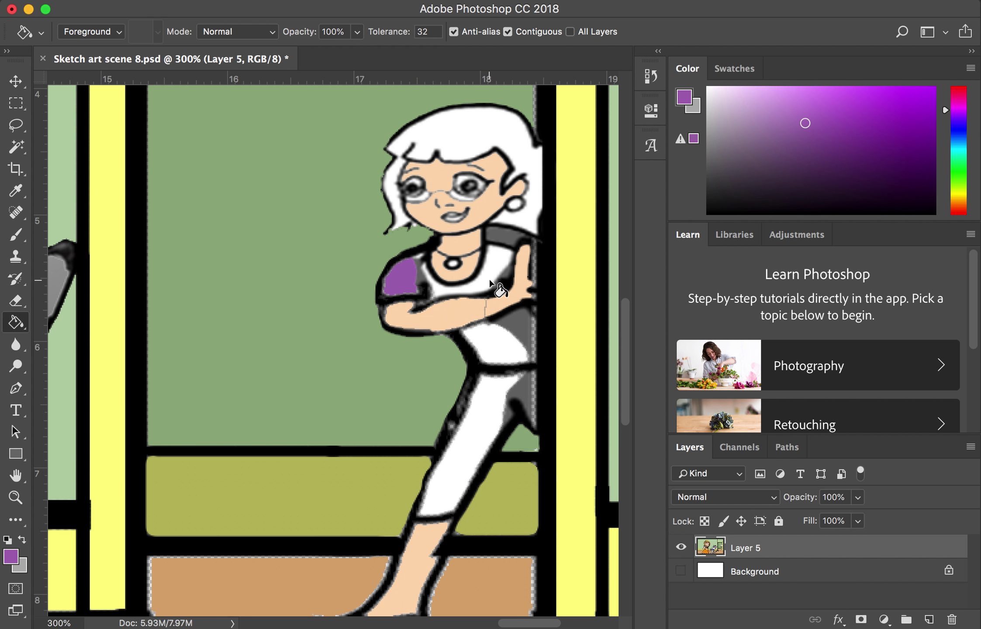
left_click(495, 256)
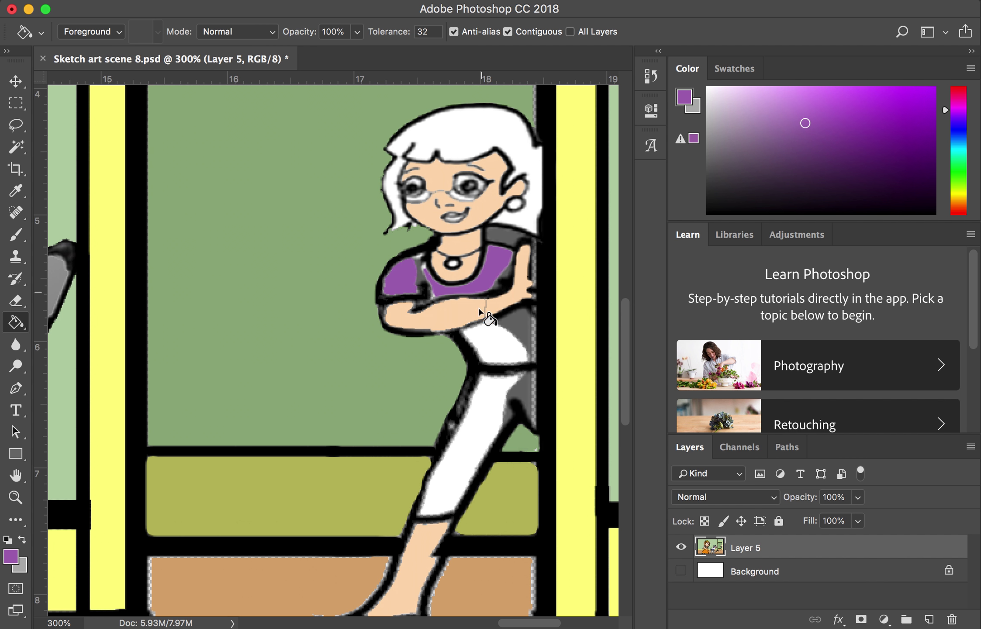
left_click(490, 344)
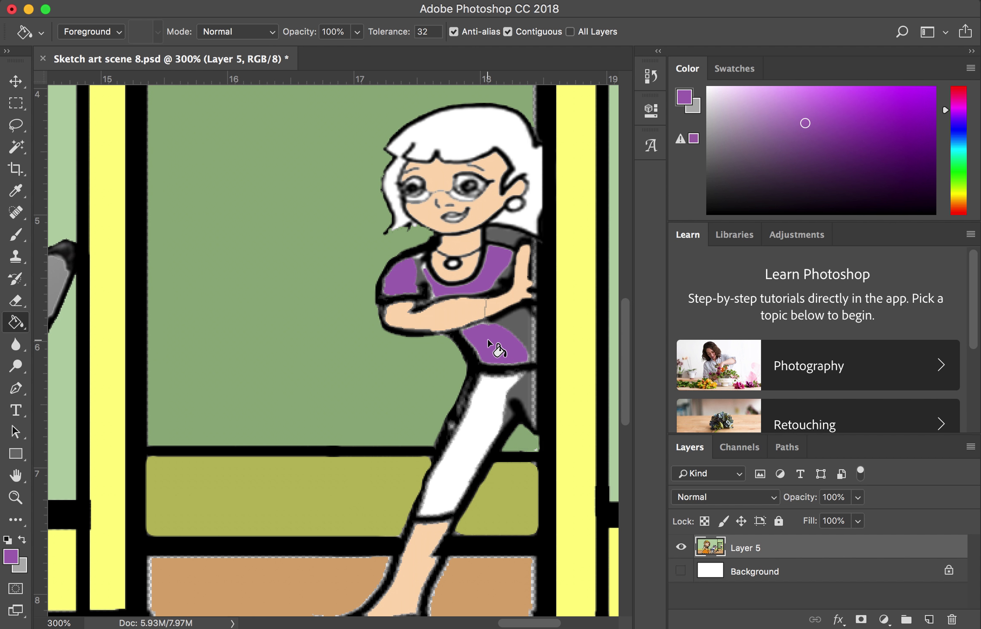
- Paint over the grey gap between the blouse's sleeve and chest in the same purple with a 6 px brush
key("b")
key("bracketleft")
key("bracketleft")
key("bracketleft")
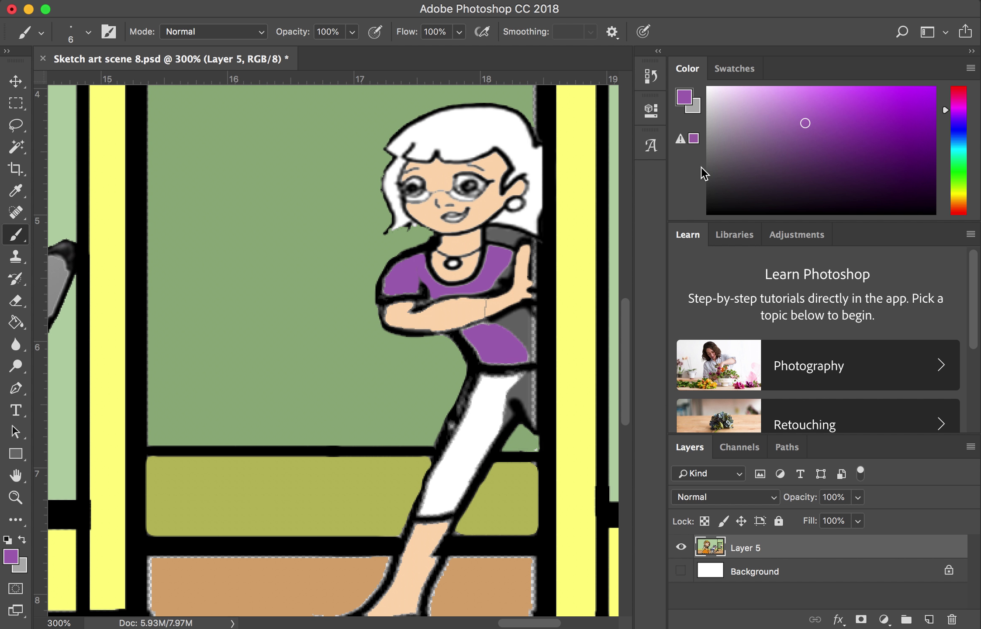
- Fill the blouse's grey shaded area at the waist with darker purple and brush it out to the door frame
left_click(827, 146)
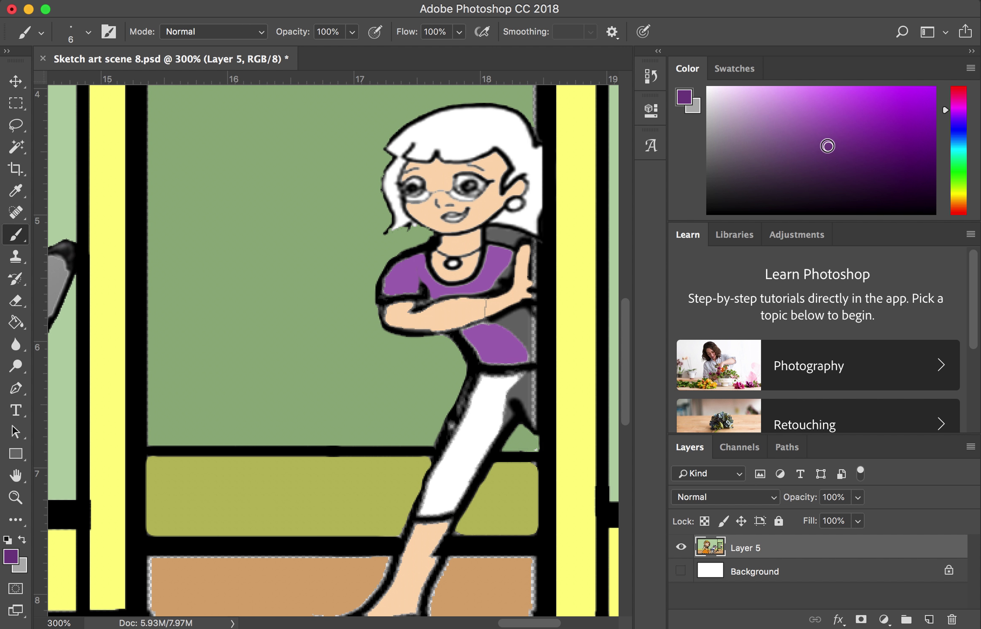
key("g")
left_click(516, 326)
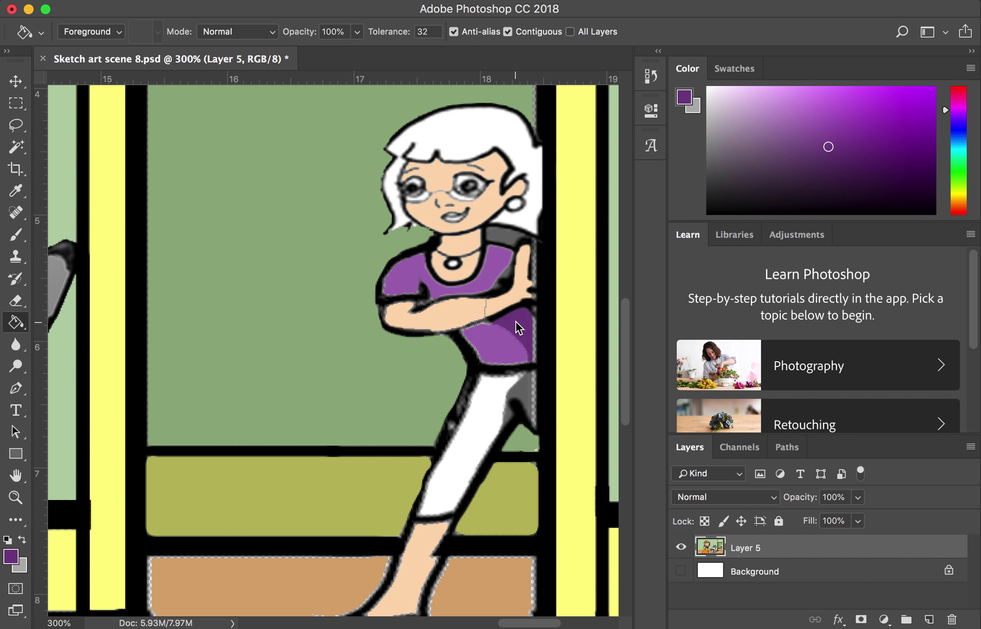
key("b")
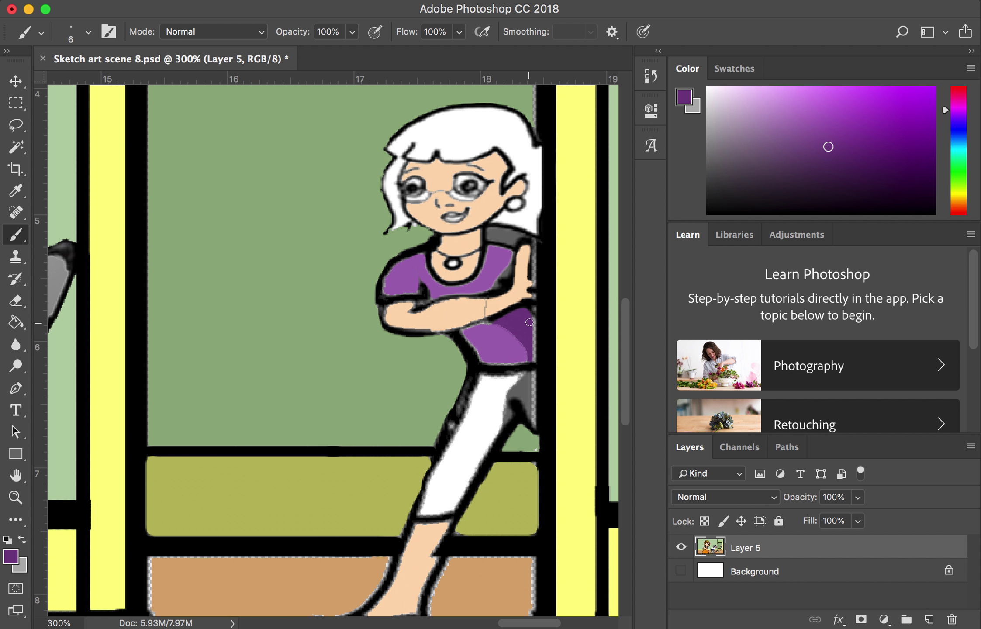
left_click_drag(532, 335, 535, 357)
key("bracketleft")
key("bracketleft")
key("bracketleft")
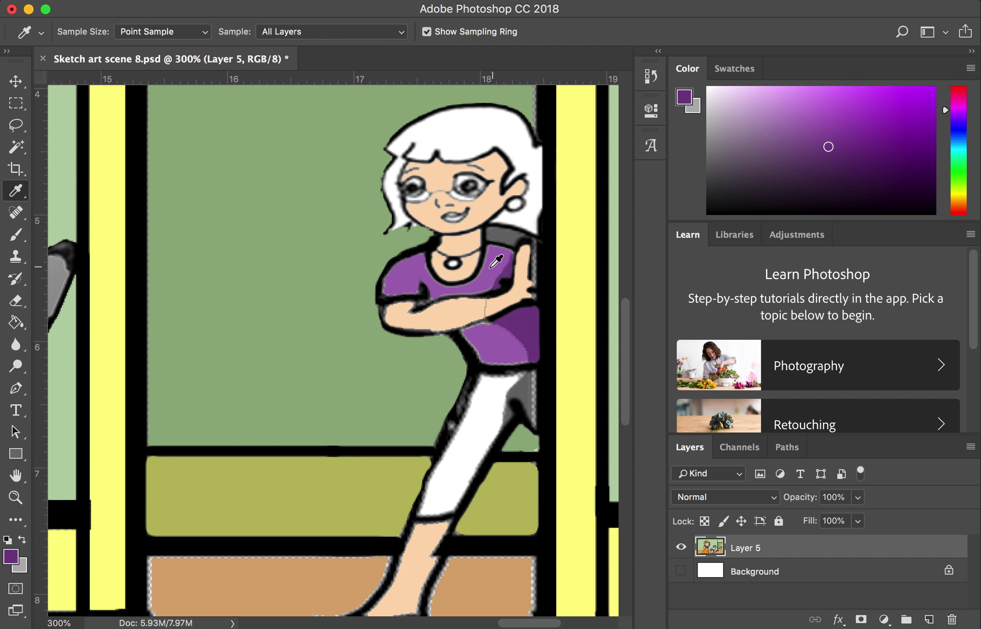
- Sample the blouse's lighter purple and fill the remaining gaps around the sleeve with it
key("i")
left_click(486, 272)
key("g")
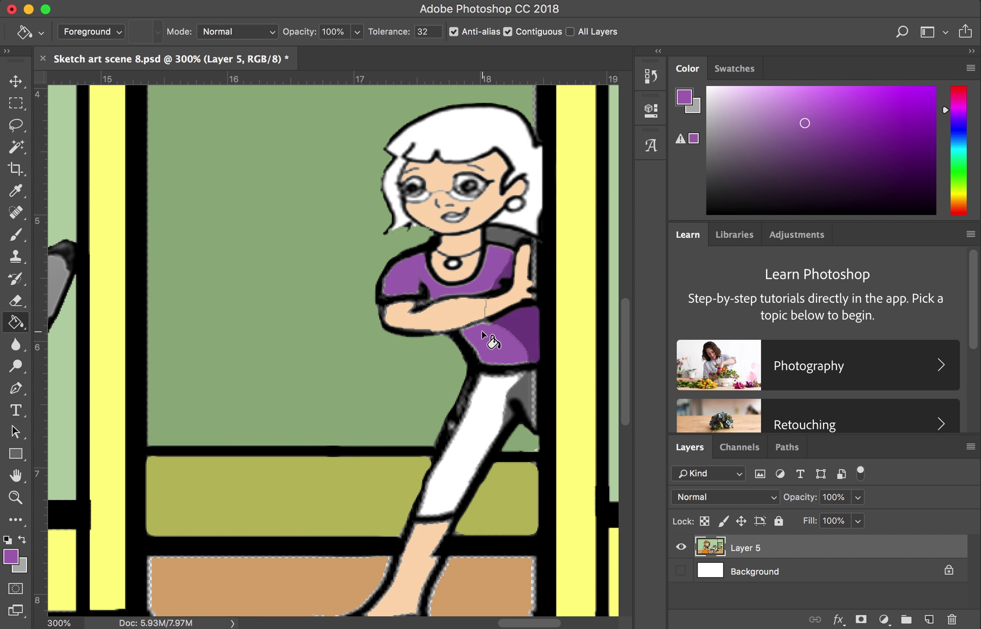
left_click(404, 270)
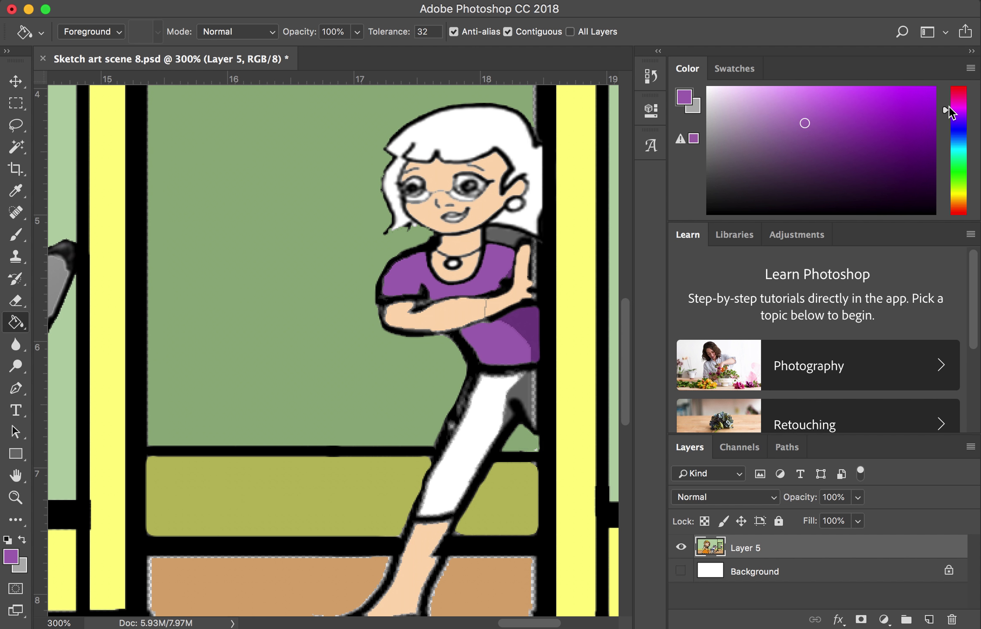
- Try to touch up the woman's face with her sampled skin tone, and undo the last fill
key("i")
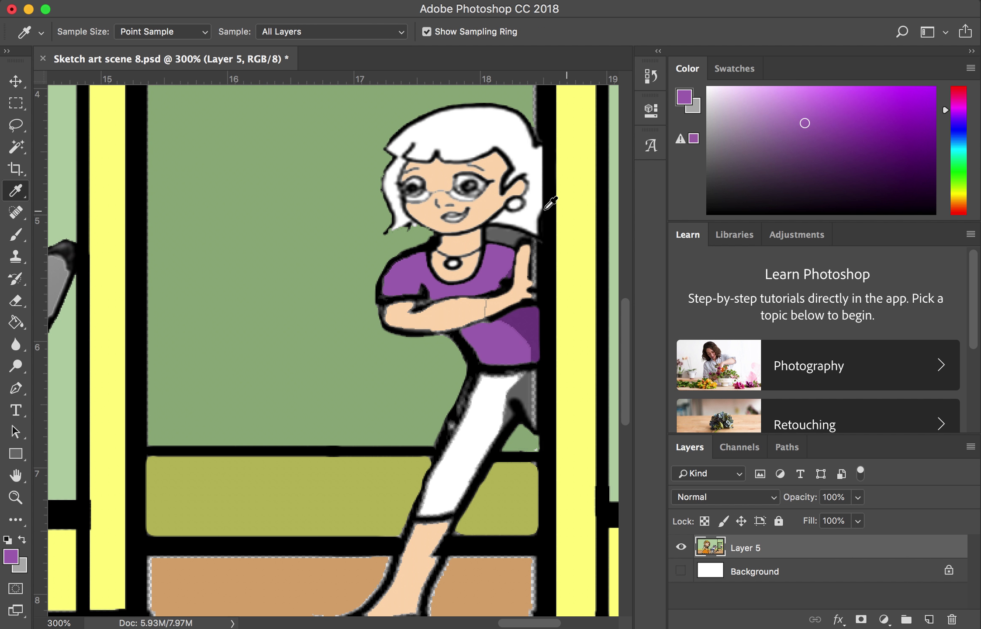
left_click(492, 213)
key("g")
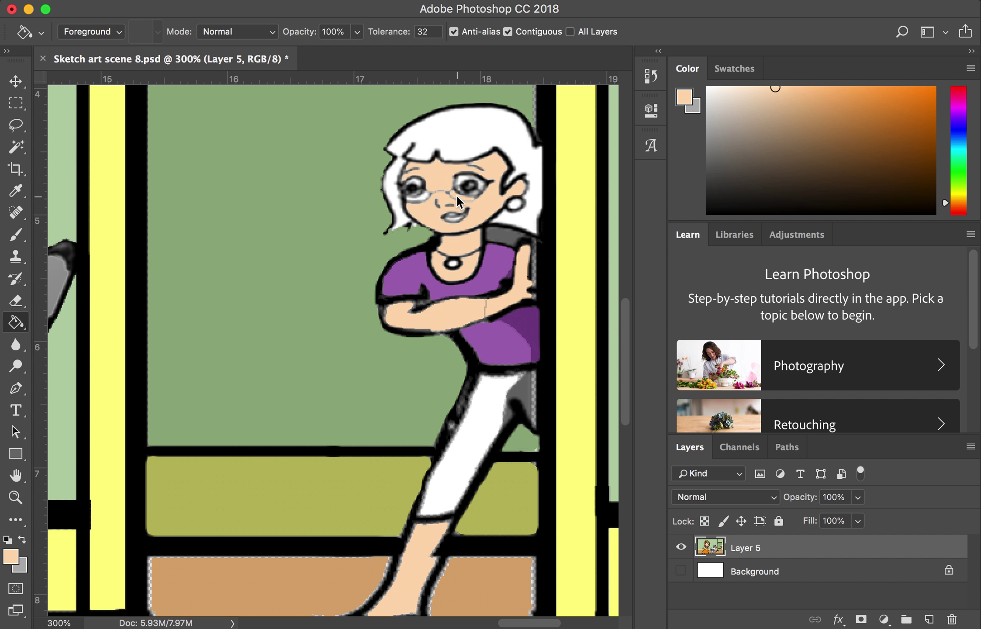
key("super+z")
- Fill the woman's white trouser leg with medium blue and brush the colour over the grey strip along its outer edge
left_click(956, 128)
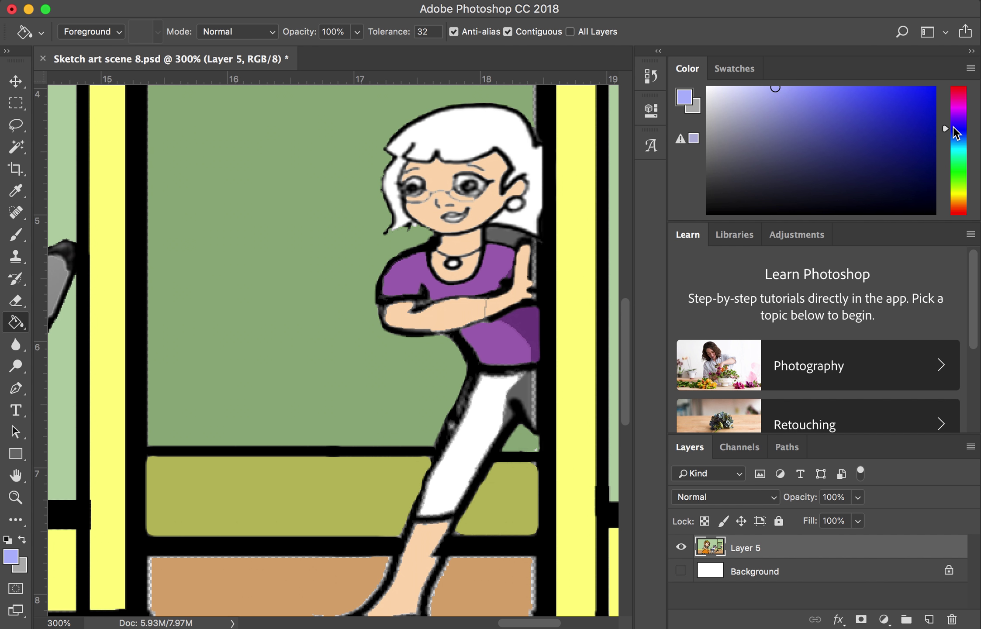
mouse_move(910, 137)
left_mouse_down()
mouse_move(855, 132)
mouse_move(863, 116)
left_mouse_up()
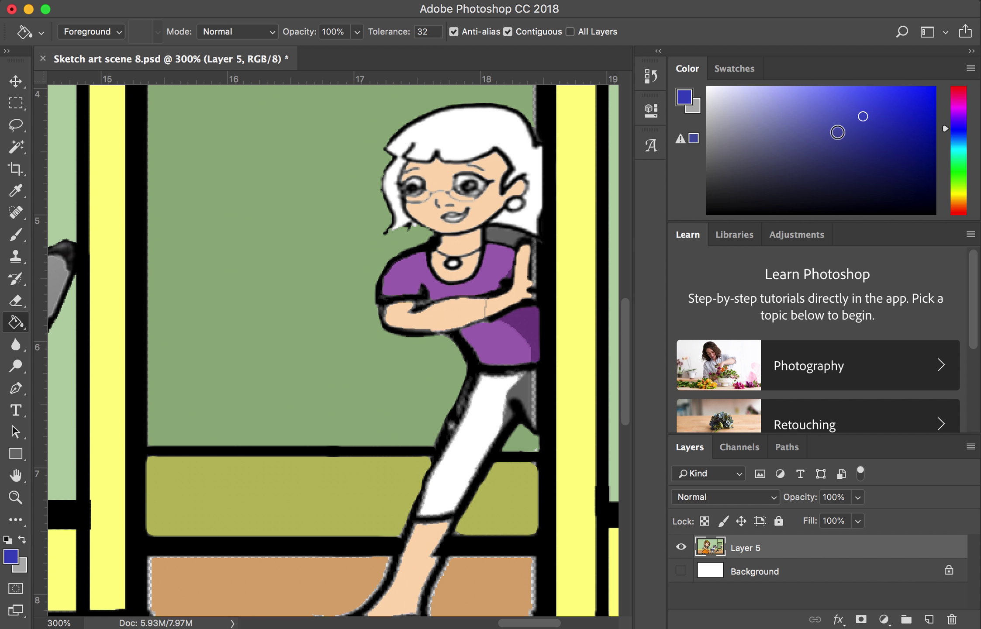
left_click(477, 429)
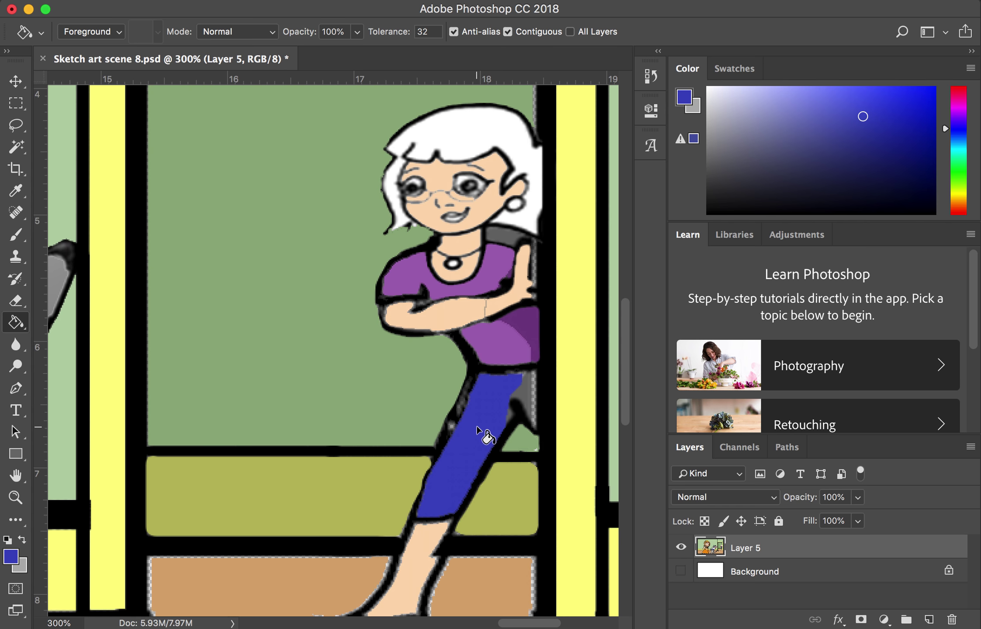
key("b")
key("bracketright")
key("bracketright")
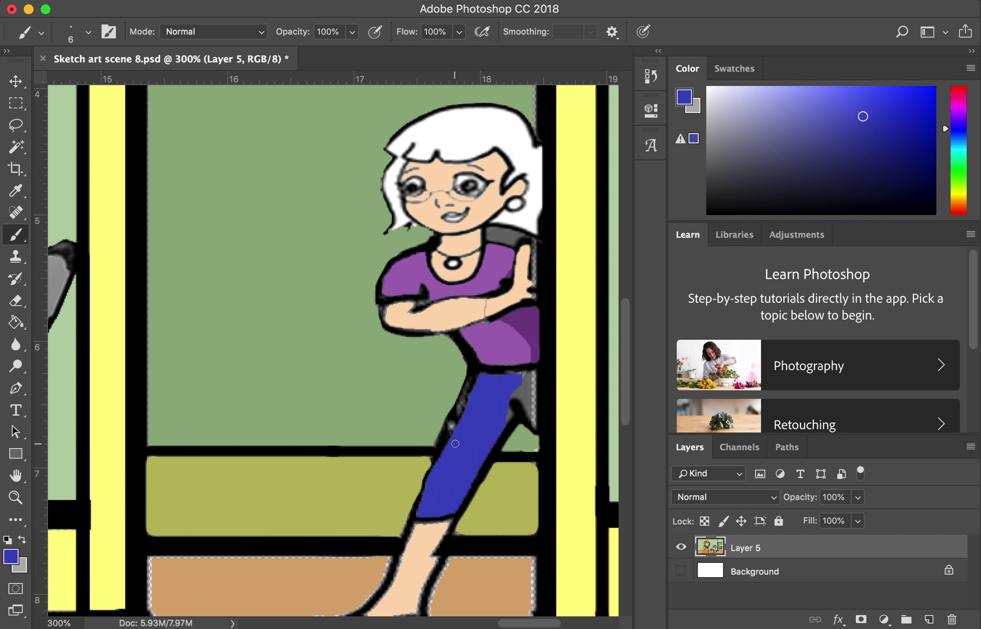
left_click_drag(479, 377, 439, 461)
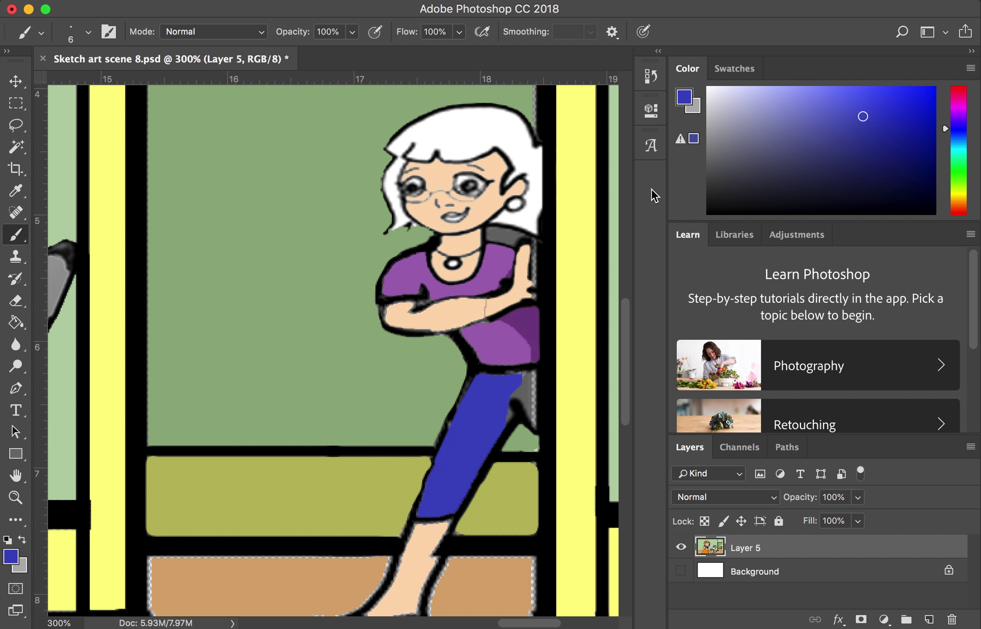
- Fill the trousers' grey back leg with darker blue, brush it out to the door frame, and resample the lighter blue for touch-ups
left_click(893, 134)
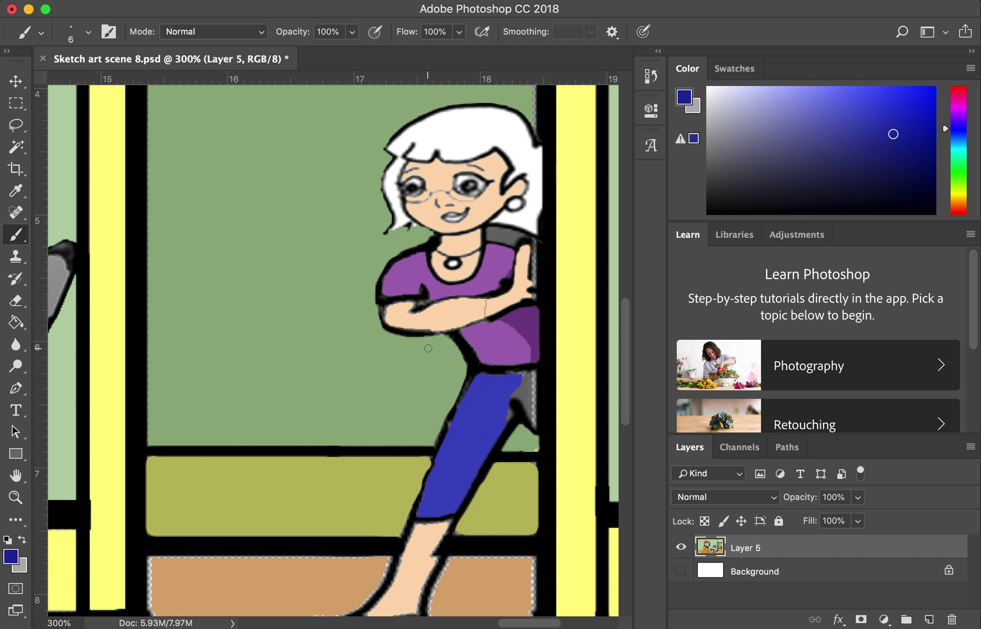
key("g")
left_click(526, 394)
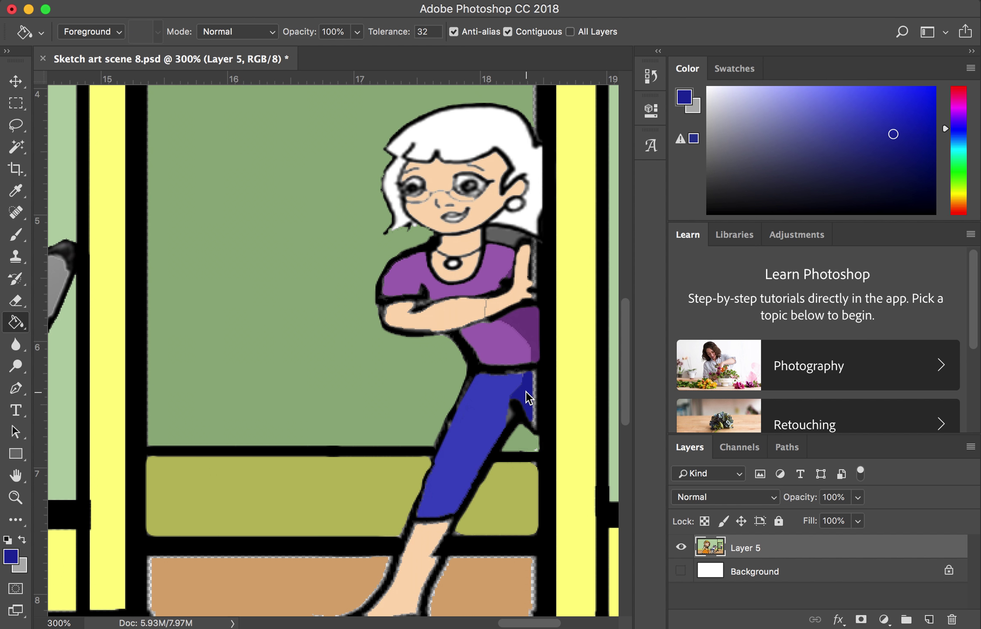
key("b")
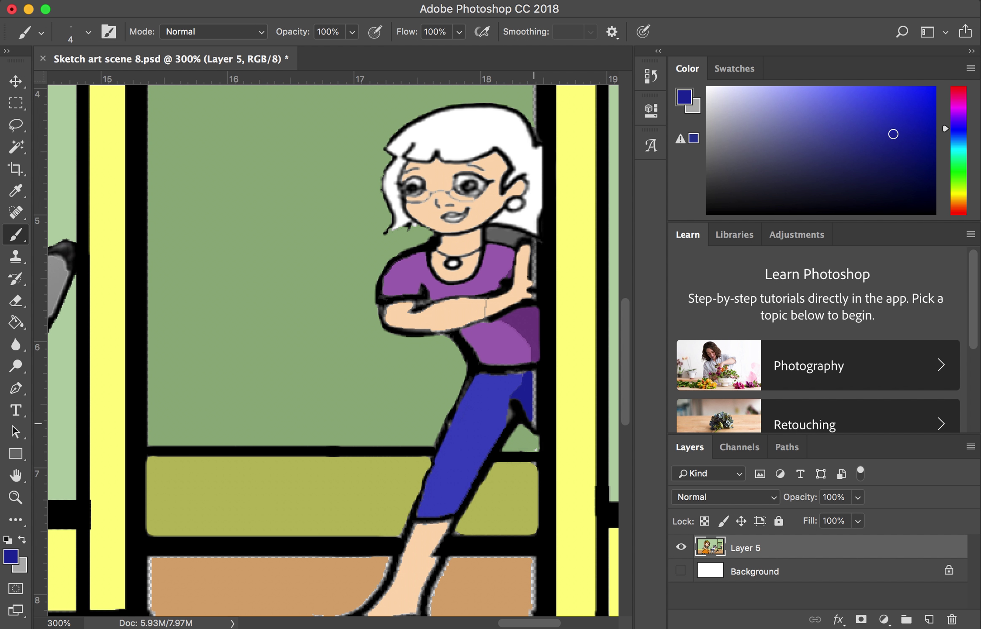
left_click_drag(533, 417, 533, 382)
key("i")
left_click(484, 410)
key("b")
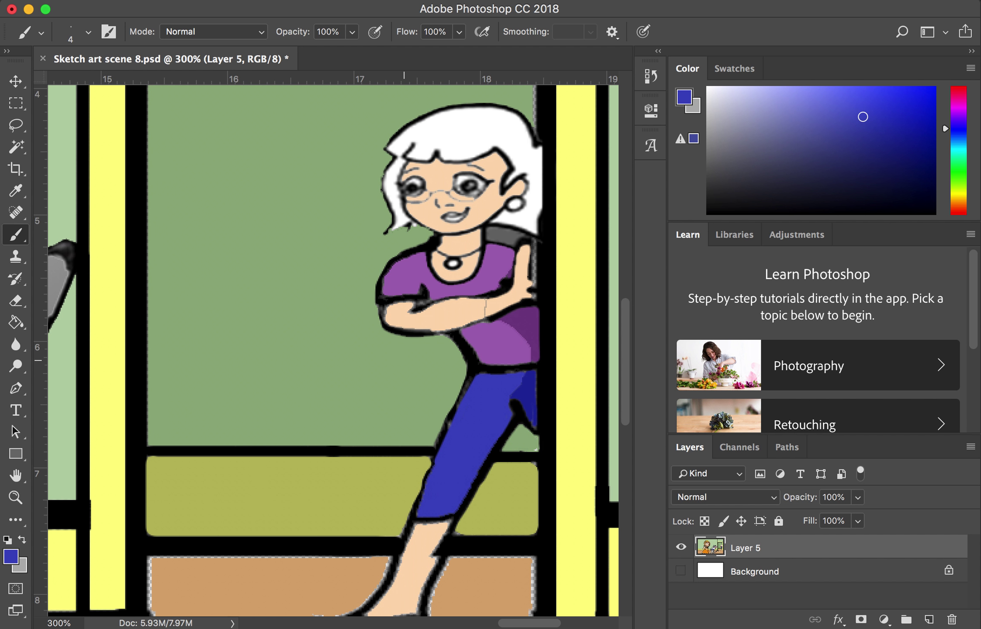
- Sample the doorway's wall green and fill the grey gap behind the woman's shoulder with it
left_click(349, 368, "alt")
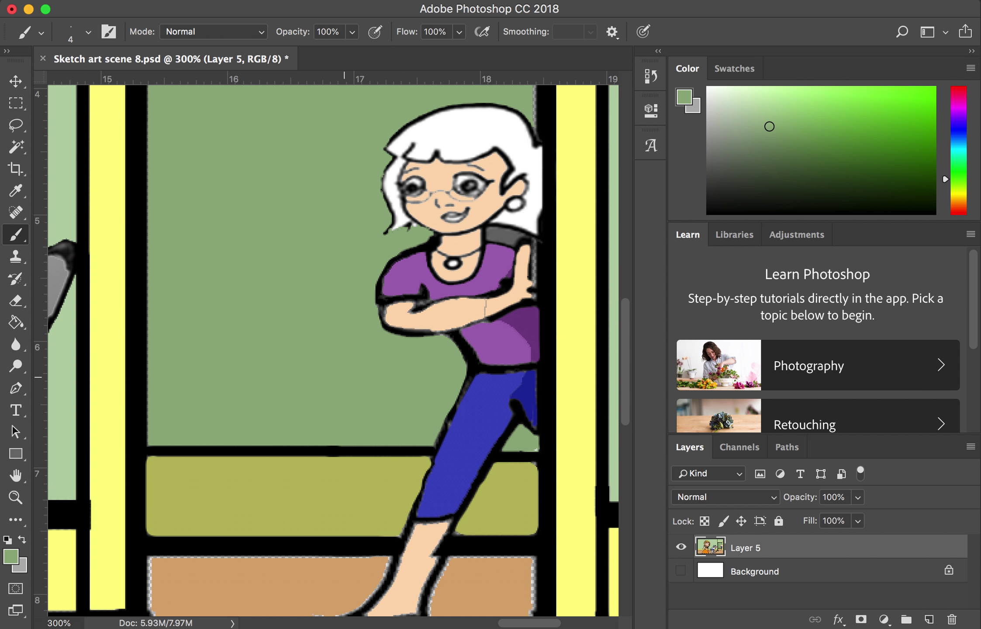
left_click(509, 236)
key("g")
left_click(503, 240)
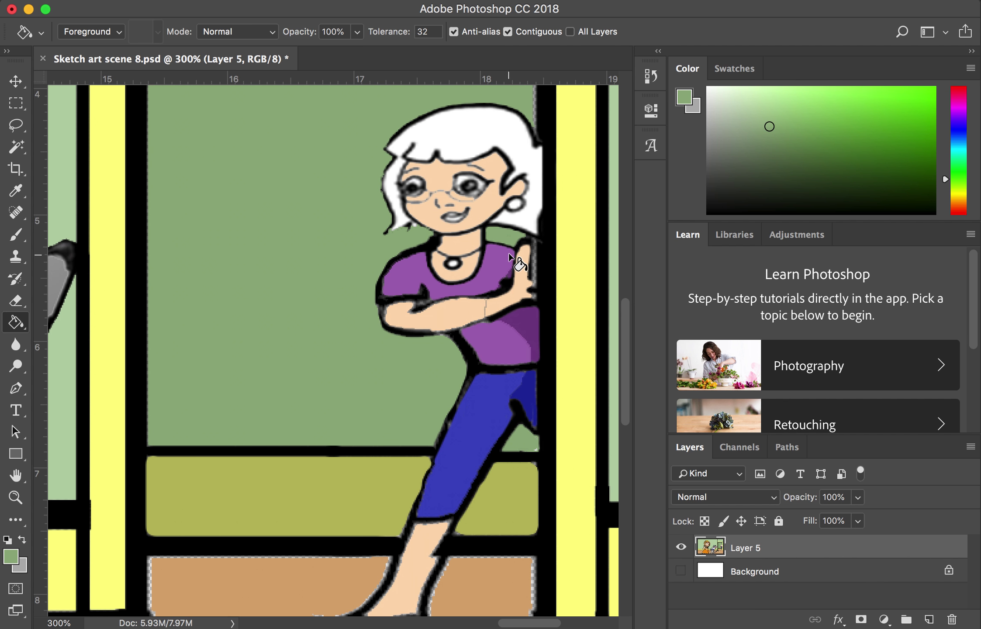
- Sample the woman's skin tone and brush it over the unfilled strip of her hand beside the door frame
key("i")
left_click(526, 264)
key("b")
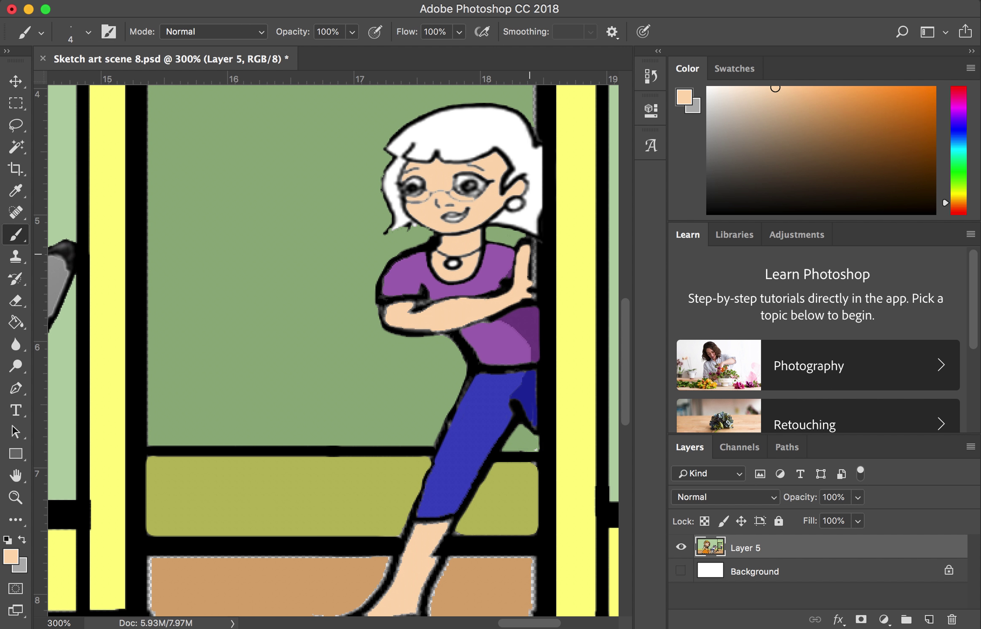
left_click_drag(534, 247, 533, 299)
left_click(533, 298)
- Set the foreground to bright sky blue and fill the woman's earring with it using the Paint Bucket
left_click(959, 147)
left_click_drag(917, 123, 905, 92)
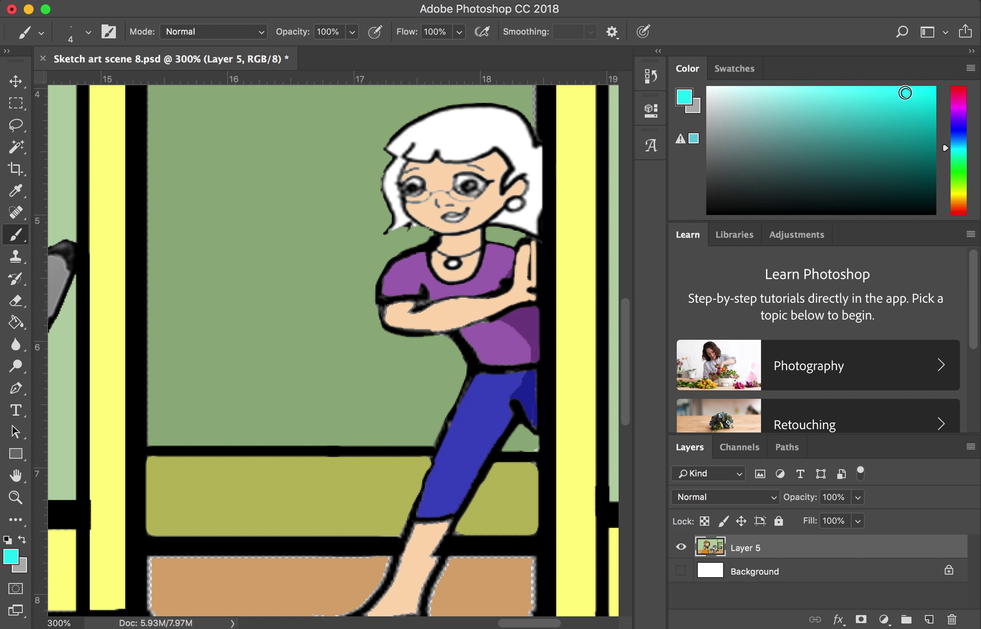
left_click_drag(904, 93, 904, 95)
left_click(947, 139)
key("g")
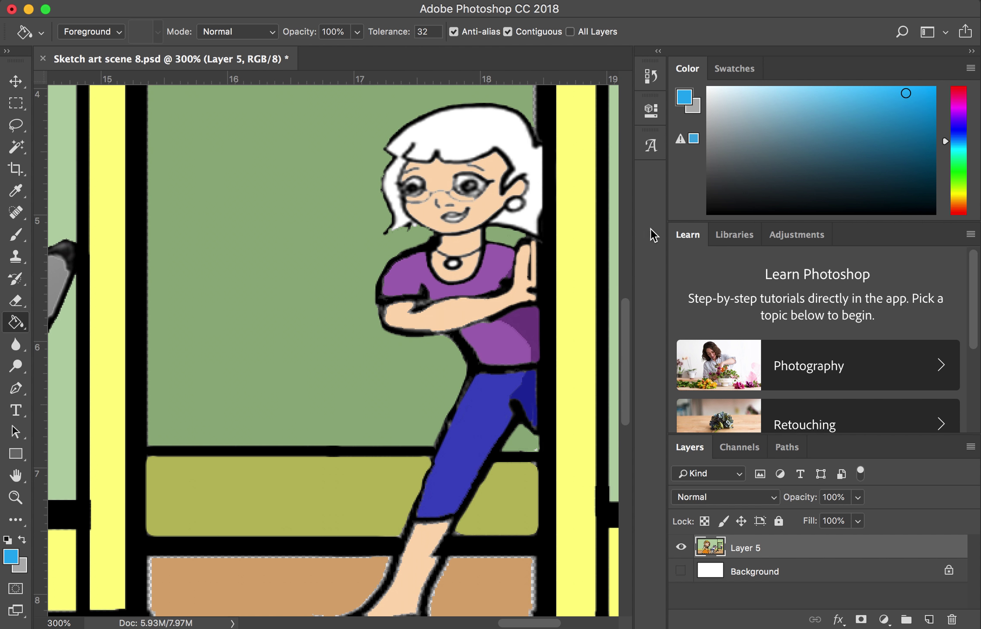
left_click(515, 204)
- Set the foreground to bright red and brush it over the woman's lips with a small brush
left_click_drag(962, 99, 950, 69)
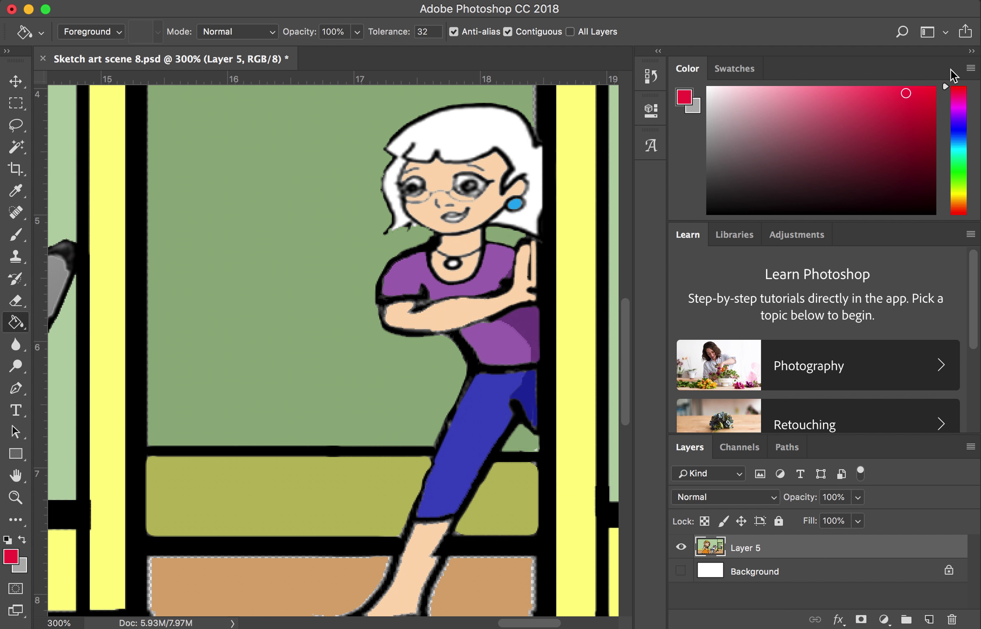
left_click(934, 85)
key("b")
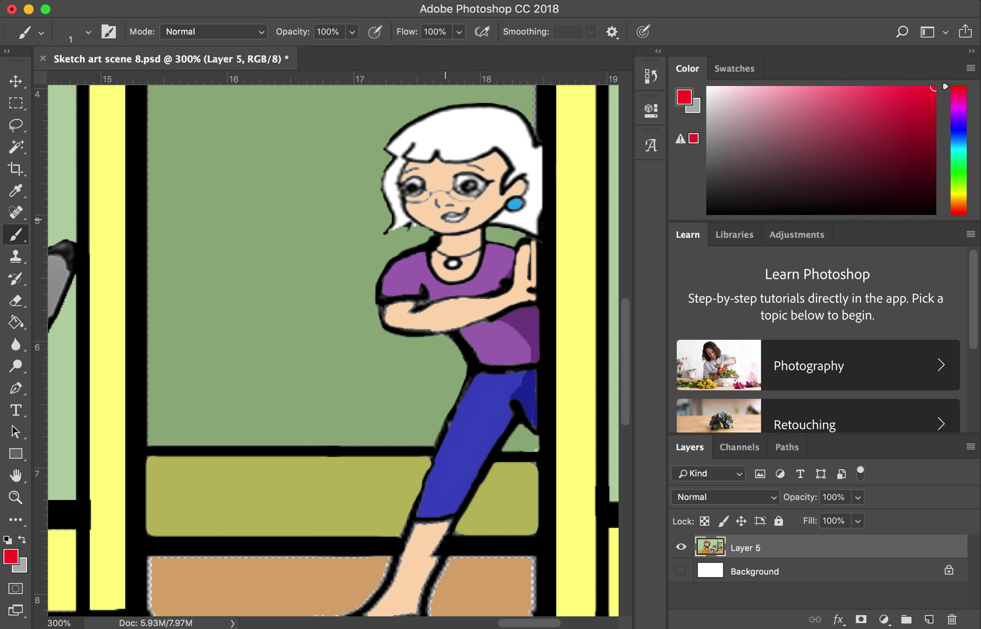
key("z")
left_click(455, 218)
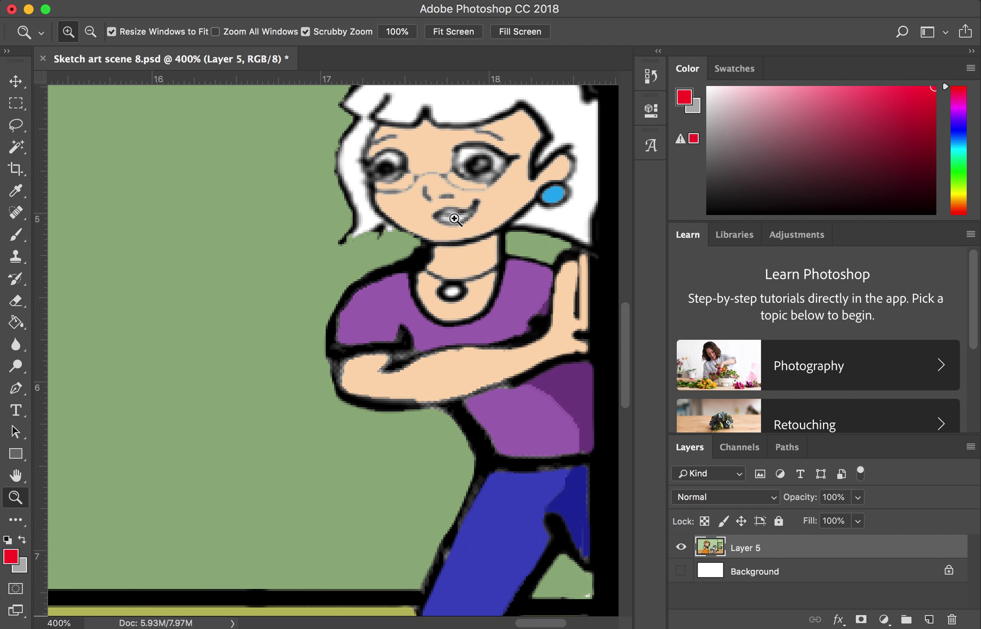
left_click(454, 218)
left_click(454, 218)
left_click(454, 219)
key("b")
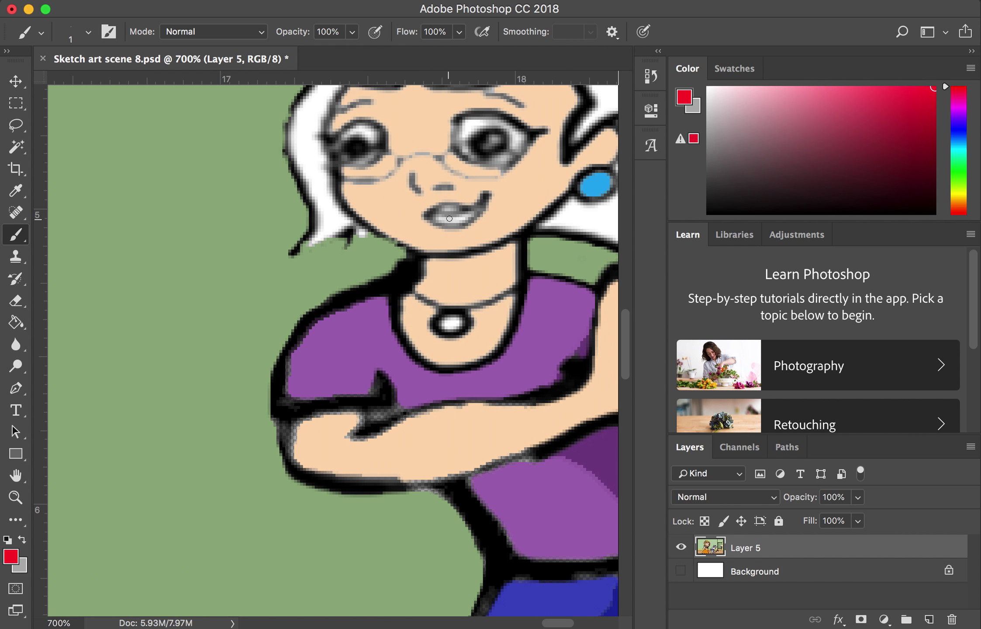
mouse_move(435, 218)
left_mouse_down()
mouse_move(471, 212)
mouse_move(463, 220)
mouse_move(440, 208)
mouse_move(456, 207)
left_mouse_up()
- Set the foreground to bright yellow and paint the woman's necklace pendant with a 6 px brush
left_click(960, 191)
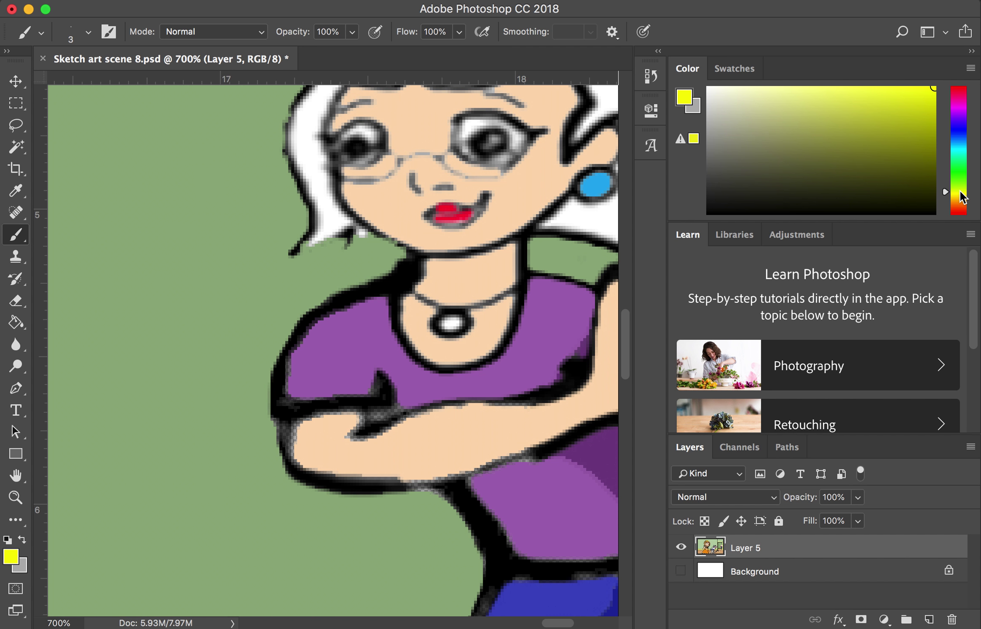
key("bracketright")
key("bracketright")
key("bracketright")
left_click(449, 322)
left_click_drag(449, 322, 452, 324)
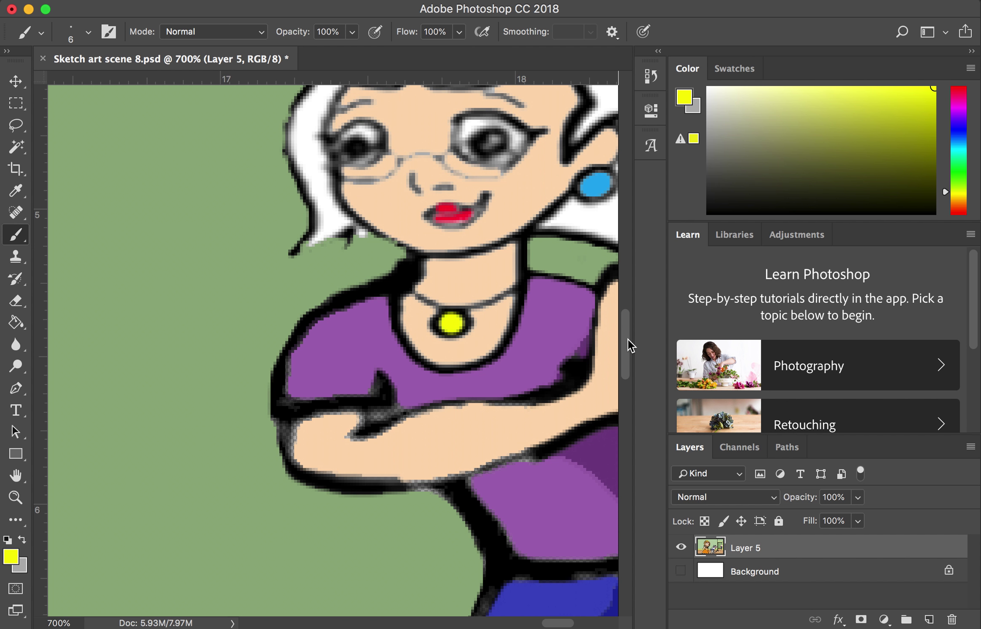
- Fill the woman's white shoe with the same bright yellow using the Paint Bucket
scroll(628, 345, "down", 15)
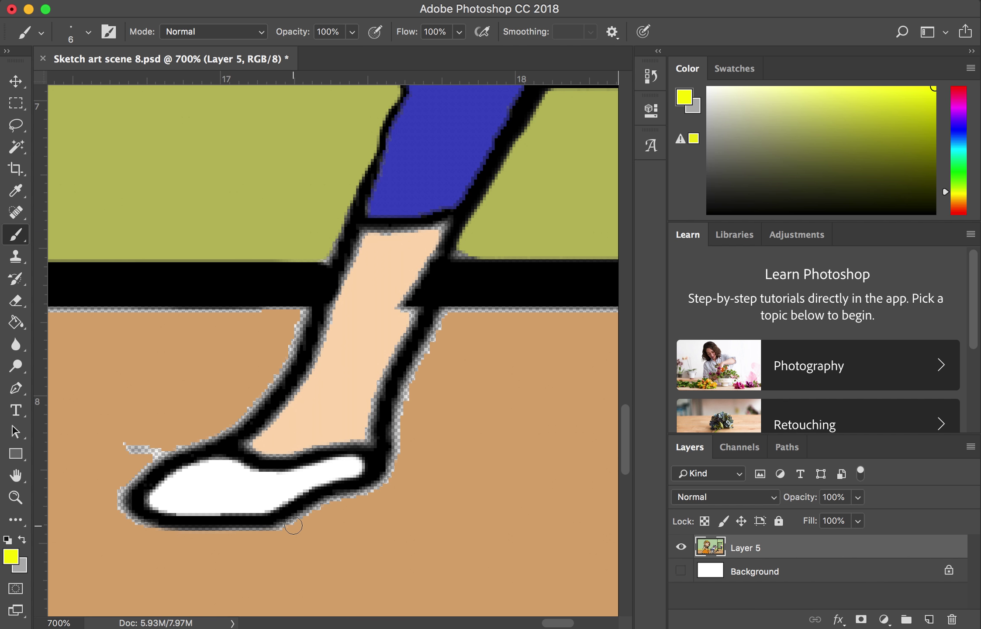
key("g")
left_click(201, 485)
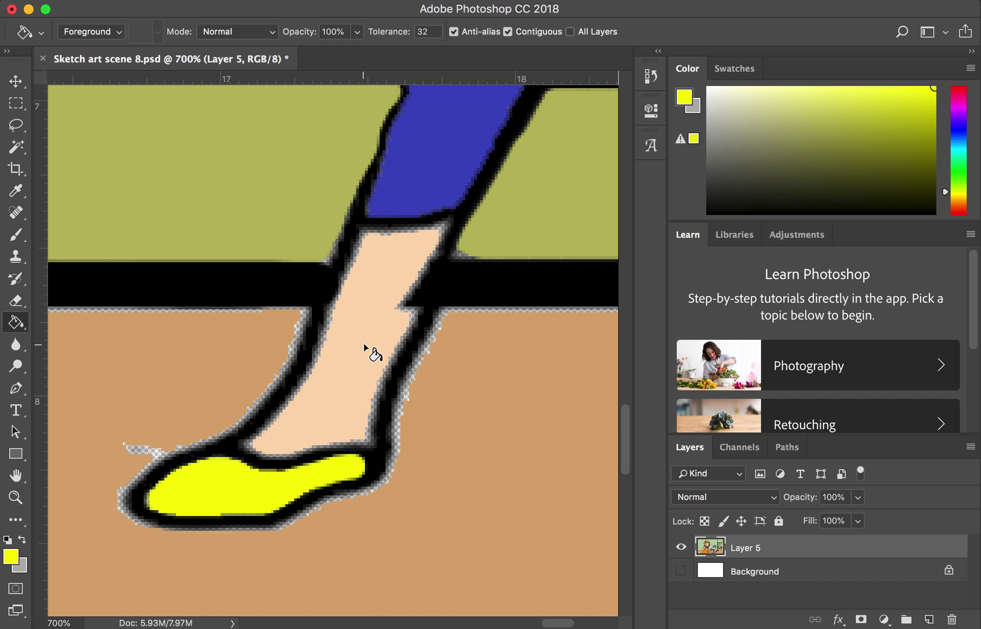
- Set the foreground to a medium green and brush green irises into both of the woman's eyes
scroll(627, 419, "up", 5)
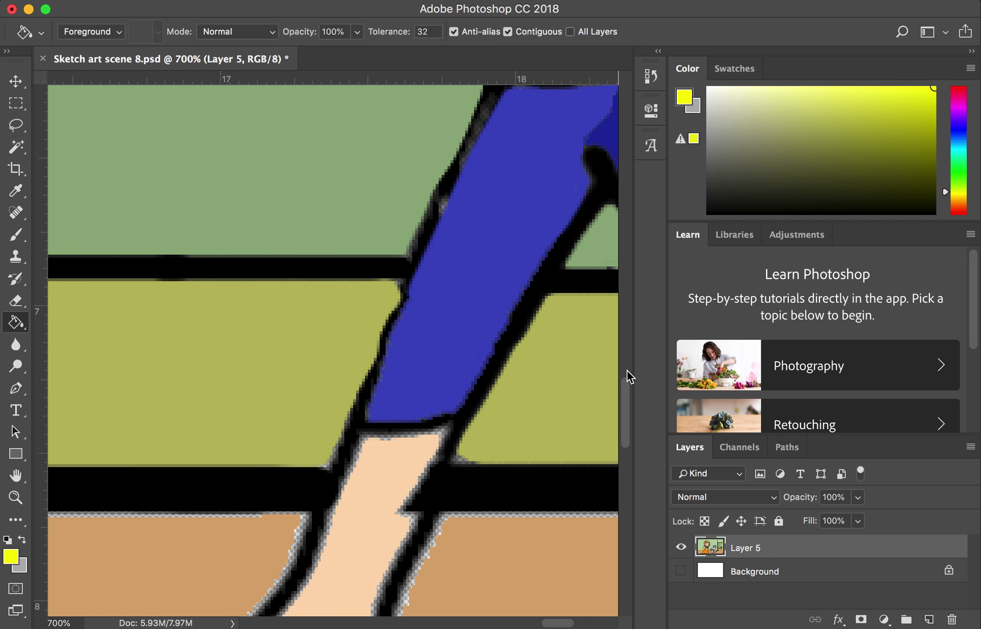
scroll(628, 376, "up", 15)
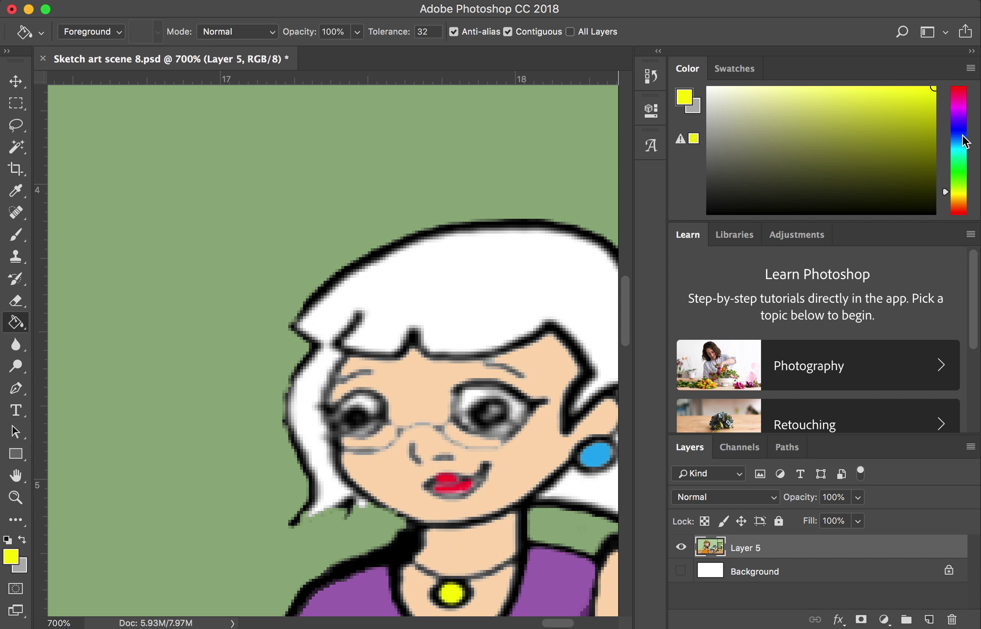
left_click(954, 165)
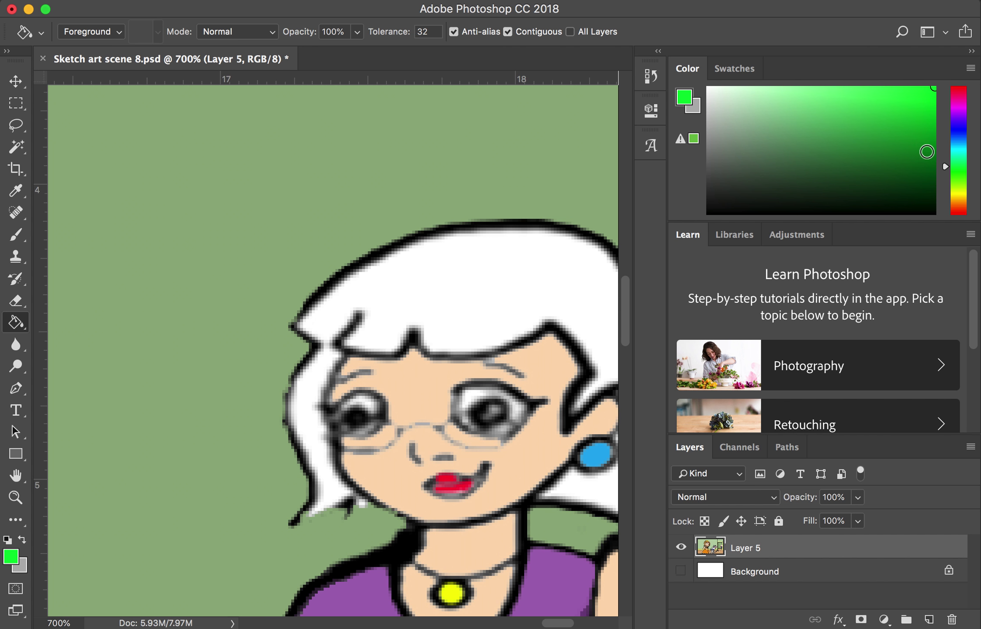
left_click(931, 164)
left_click_drag(930, 163, 922, 132)
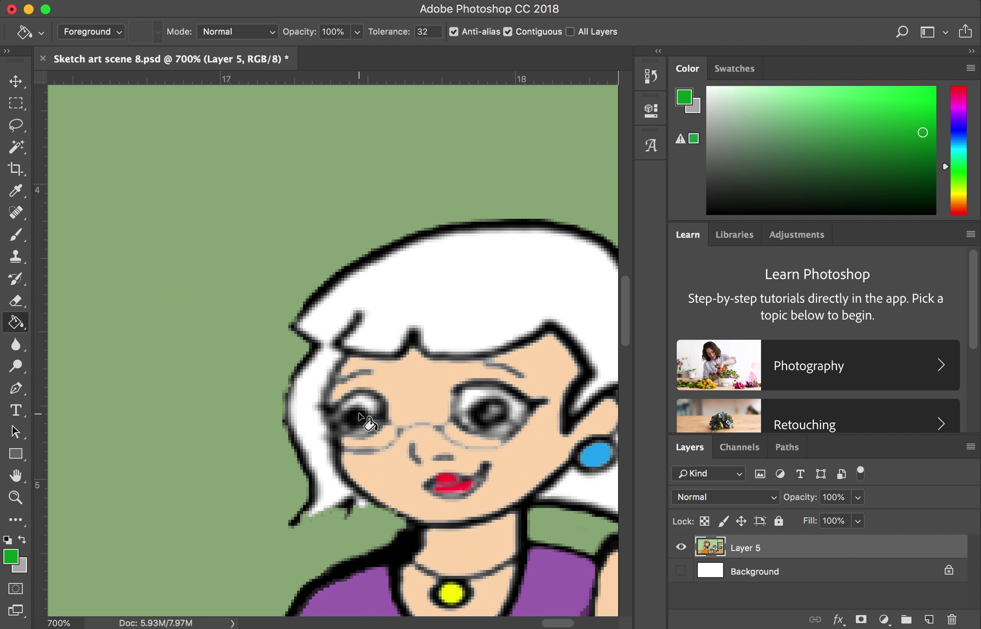
key("b")
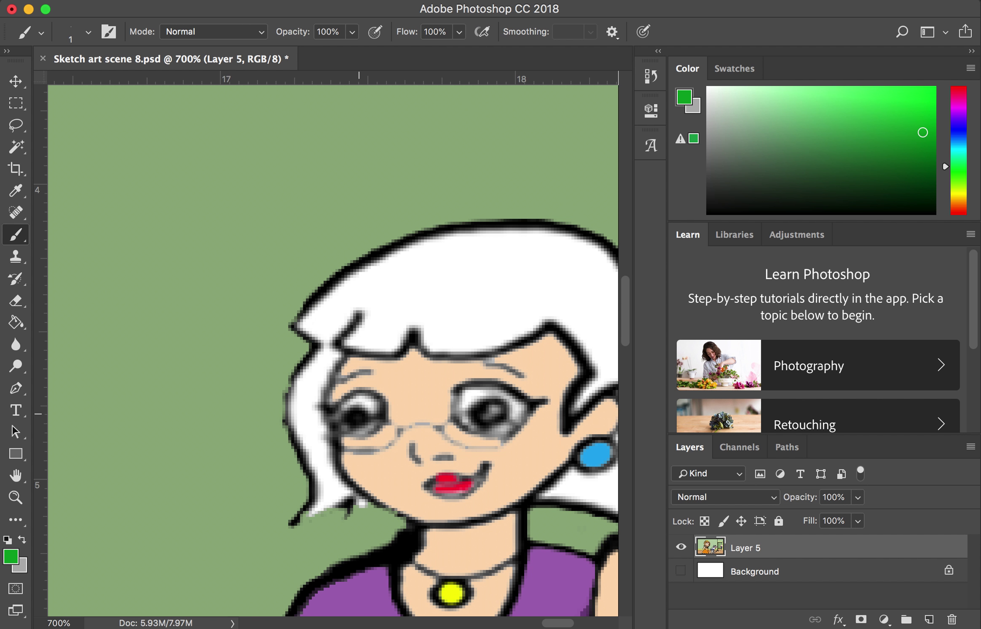
mouse_move(364, 414)
left_mouse_down()
mouse_move(346, 418)
mouse_move(358, 427)
left_mouse_up()
mouse_move(485, 403)
left_mouse_down()
mouse_move(476, 411)
mouse_move(490, 402)
mouse_move(506, 411)
mouse_move(492, 399)
mouse_move(475, 411)
left_mouse_up()
key("bracketright")
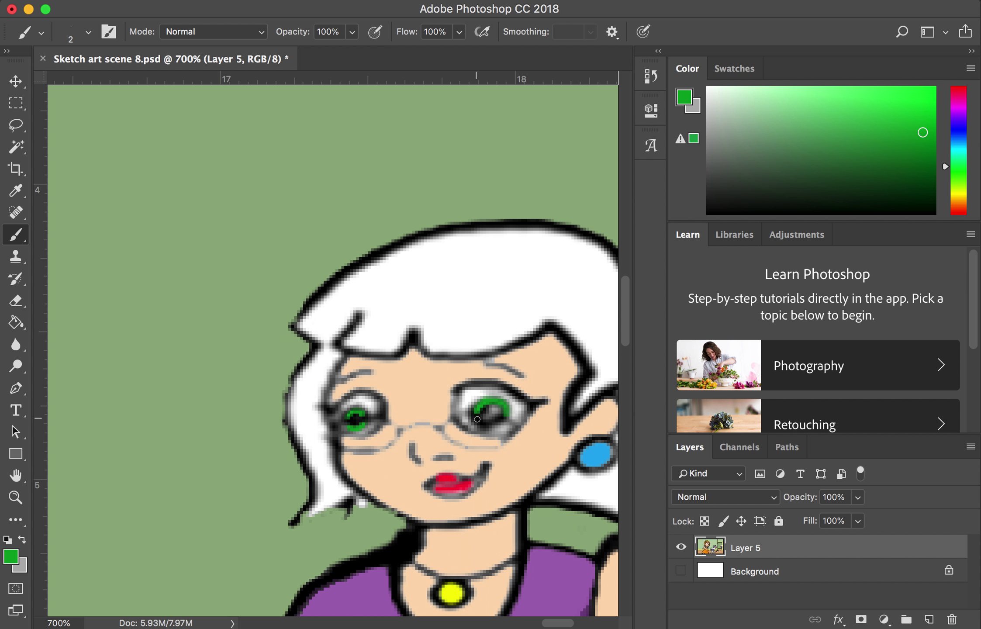
mouse_move(476, 422)
left_mouse_down()
mouse_move(501, 423)
mouse_move(479, 425)
left_mouse_up()
- Sample the doorway's wall green and brush it over the white gap between the woman's hair tip and chin
key("i")
left_click(363, 529)
key("b")
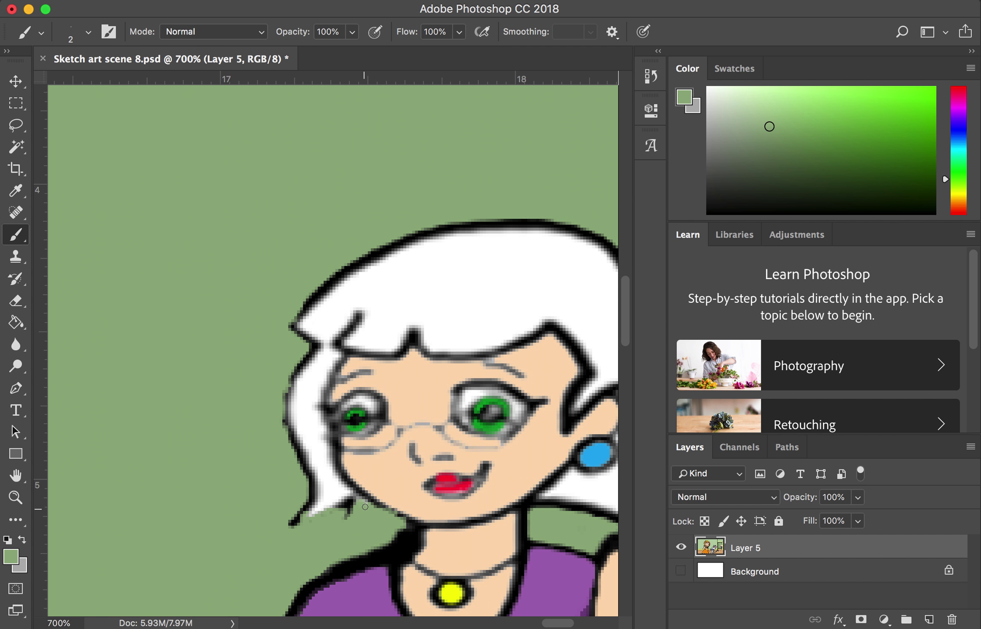
- Set the background to a deep red and the foreground to a slightly darker red for the woman's hair
key("z")
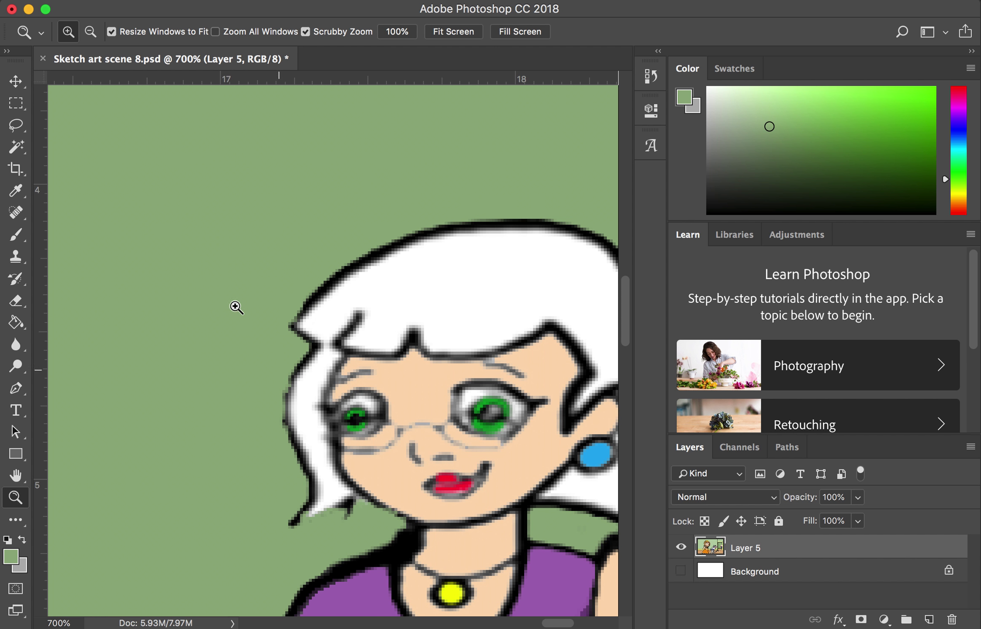
left_click(90, 31)
left_click(475, 433)
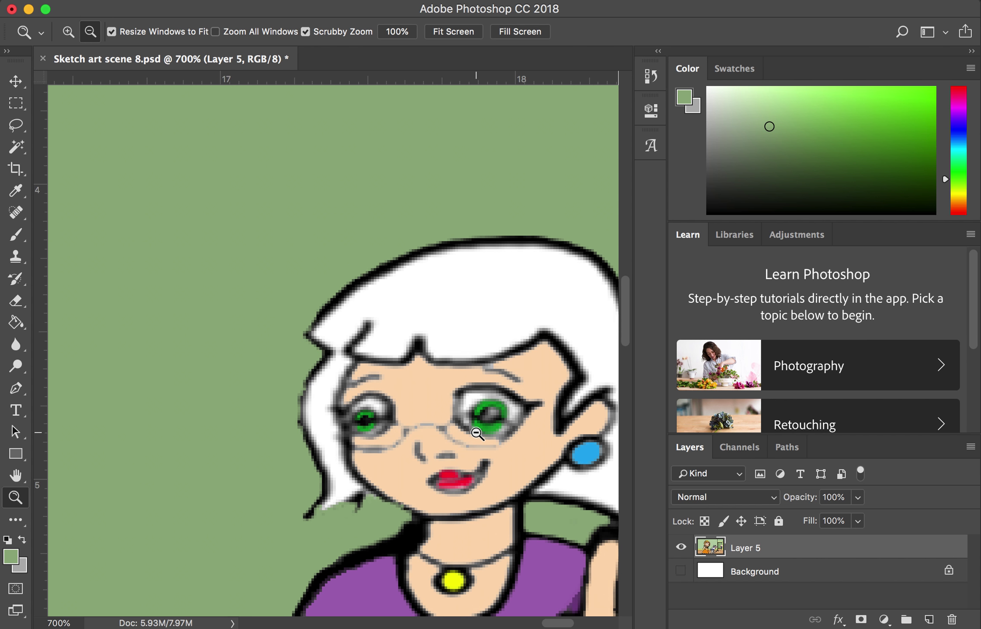
left_click(527, 501)
left_click(527, 501)
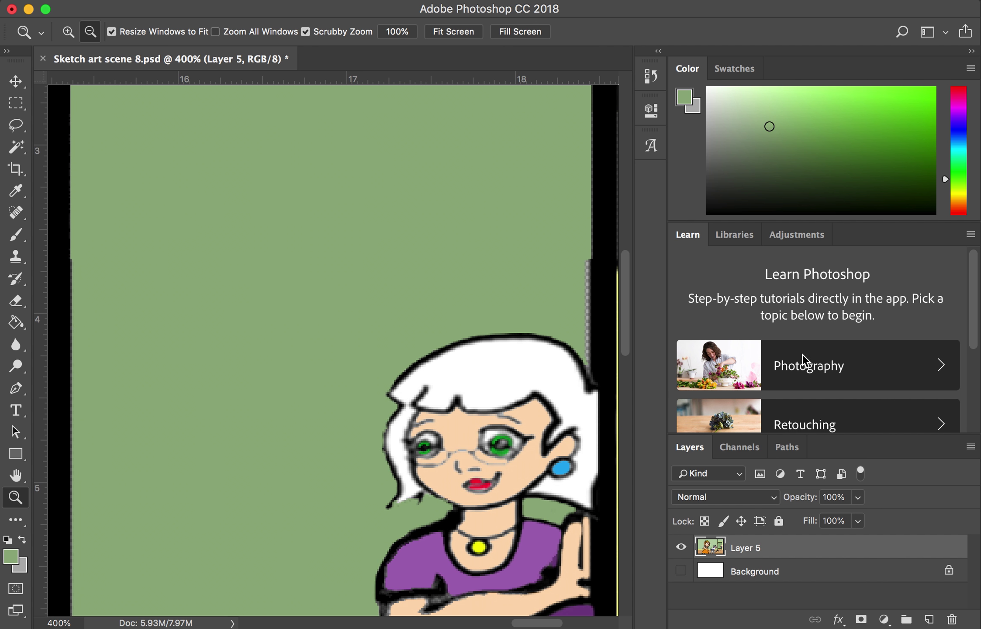
left_click(947, 209)
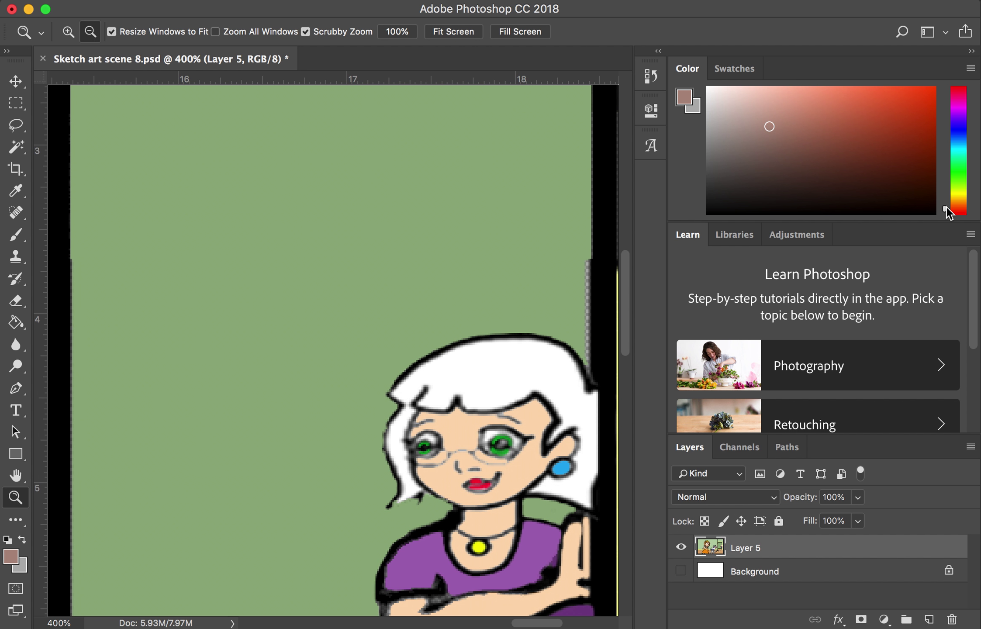
left_click(925, 126)
mouse_move(925, 126)
left_mouse_down()
mouse_move(939, 117)
mouse_move(932, 109)
left_mouse_up()
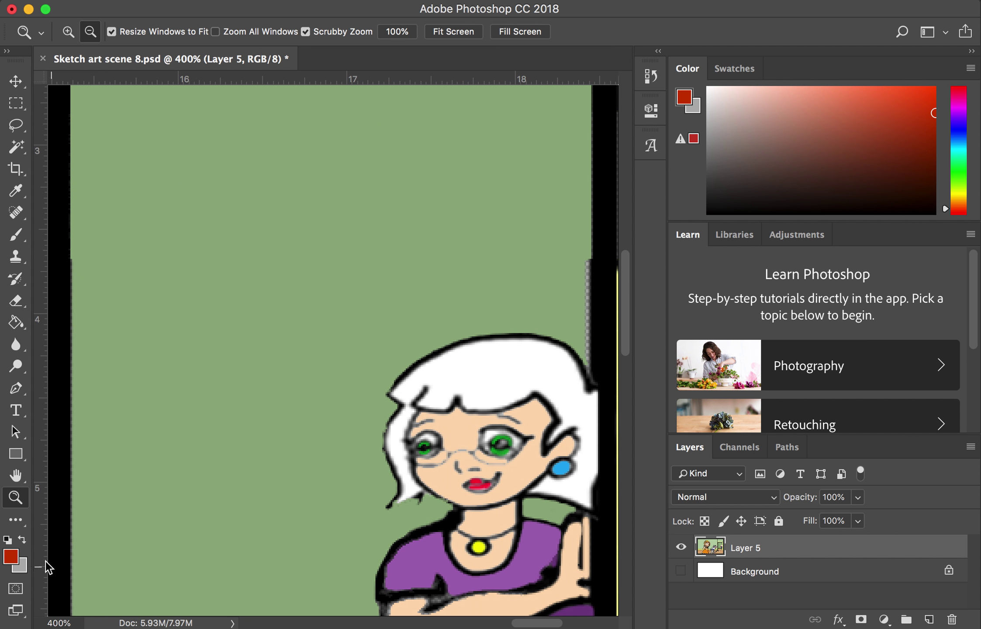
left_click(21, 540)
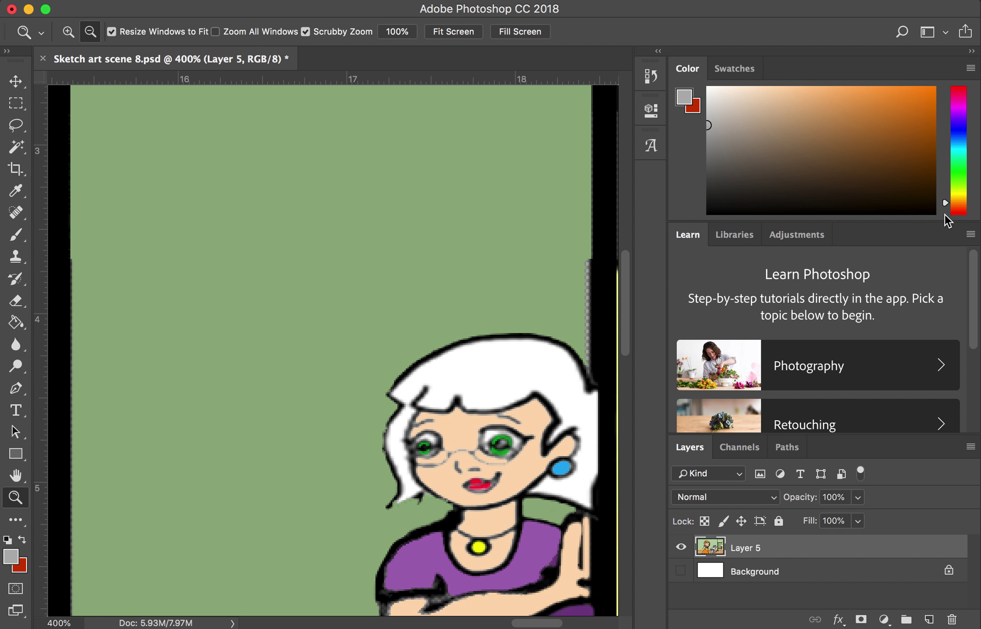
left_click_drag(945, 203, 946, 213)
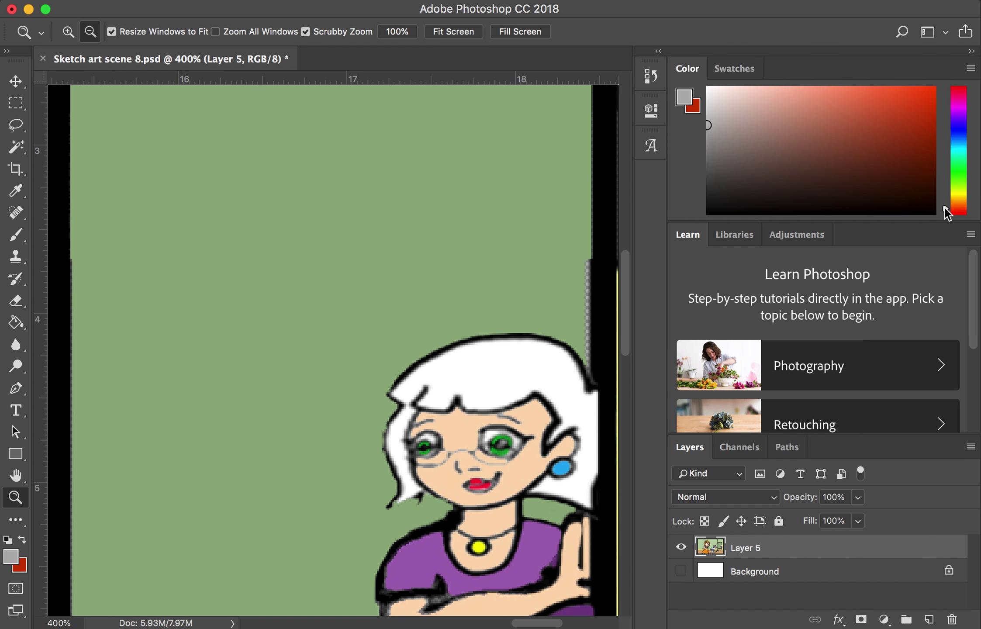
mouse_move(924, 127)
left_mouse_down()
mouse_move(940, 95)
mouse_move(946, 118)
left_mouse_up()
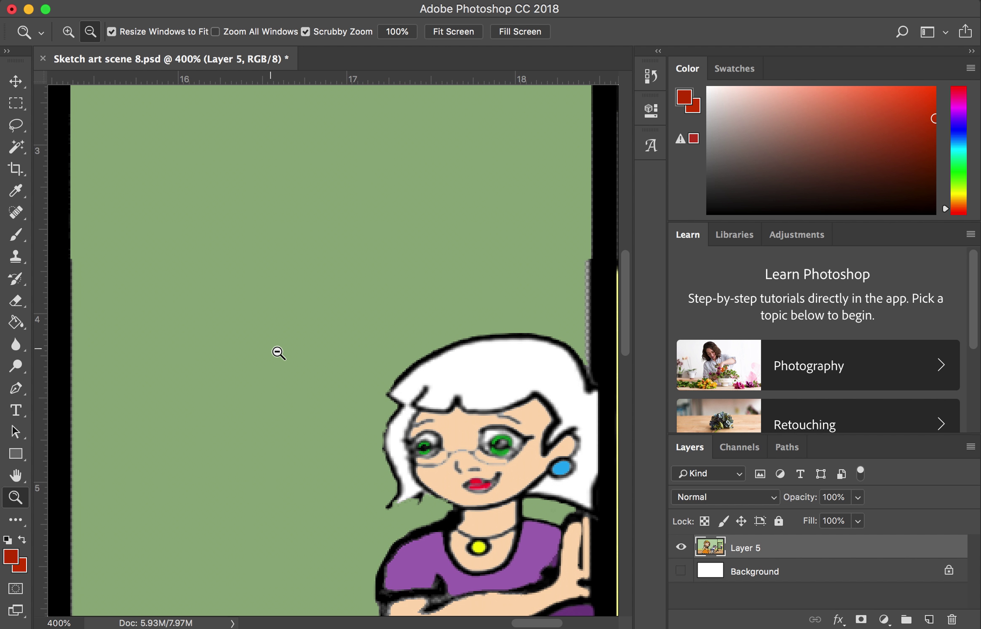
- Select the woman's white hair with the Magic Wand, fill it with the red foreground-to-background gradient, and deselect
key("w")
left_click(513, 383)
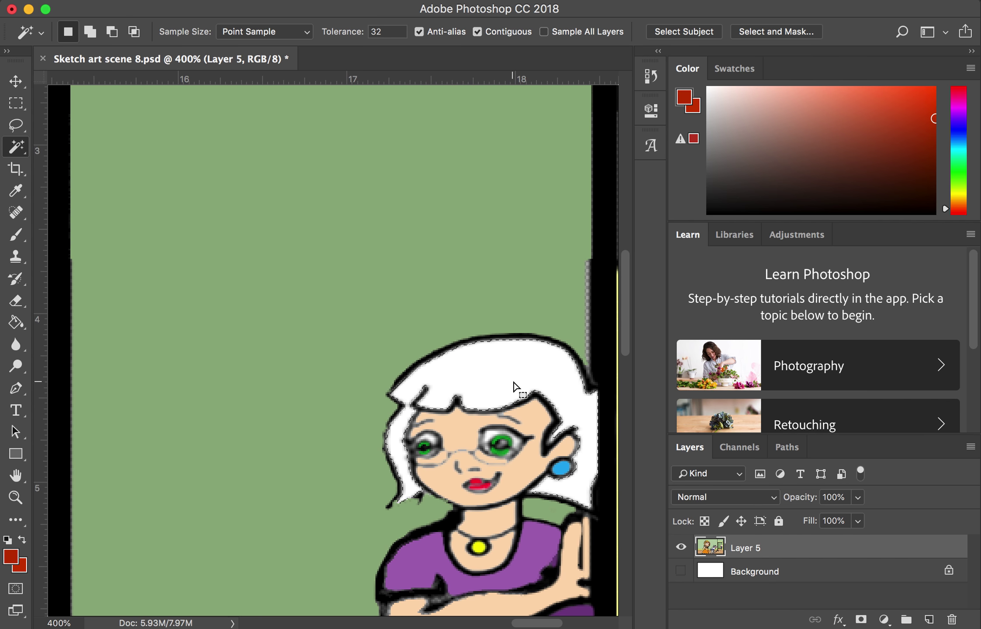
mouse_move(19, 334)
left_mouse_down()
mouse_move(35, 337)
mouse_move(44, 321)
left_mouse_up()
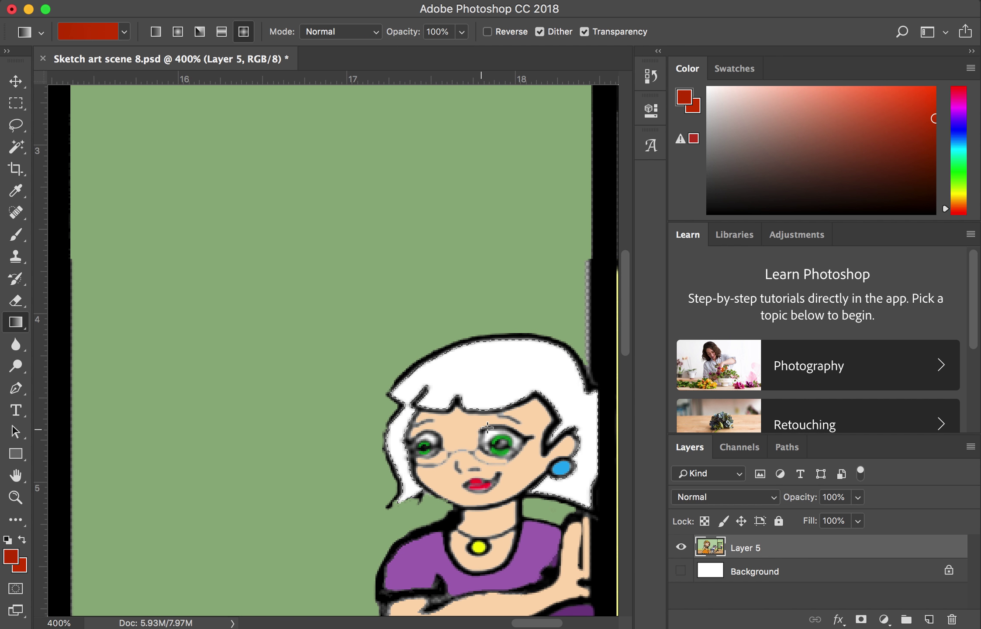
left_click_drag(530, 624, 545, 624)
left_click_drag(243, 469, 222, 480)
key("ctrl+z")
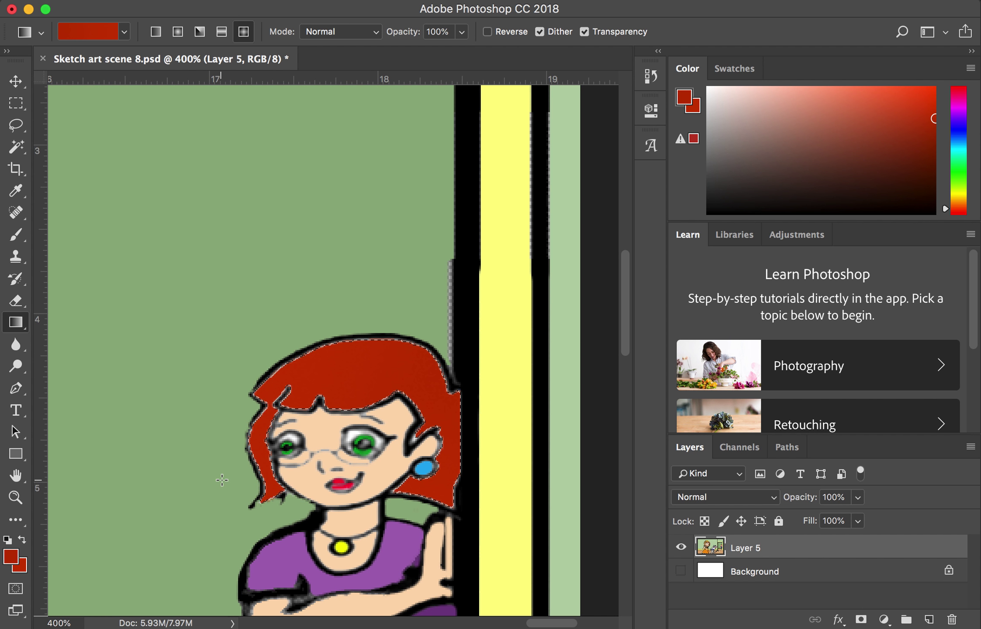
key("ctrl+d")
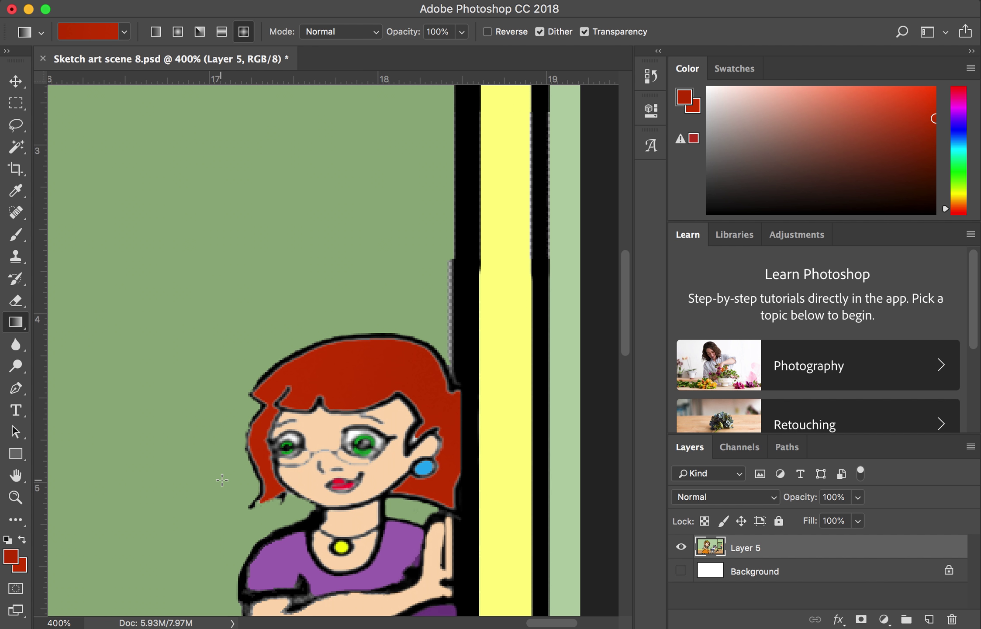
- Sample the hair's reds and brush them over the unfilled bits at the hair tip and beside the ear
key("i")
left_click(275, 484)
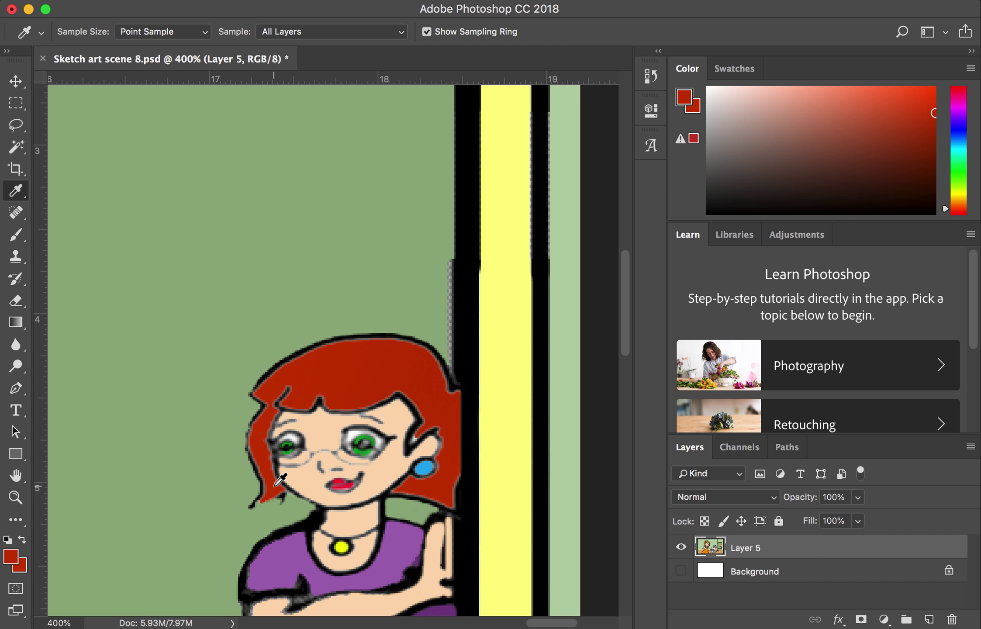
key("b")
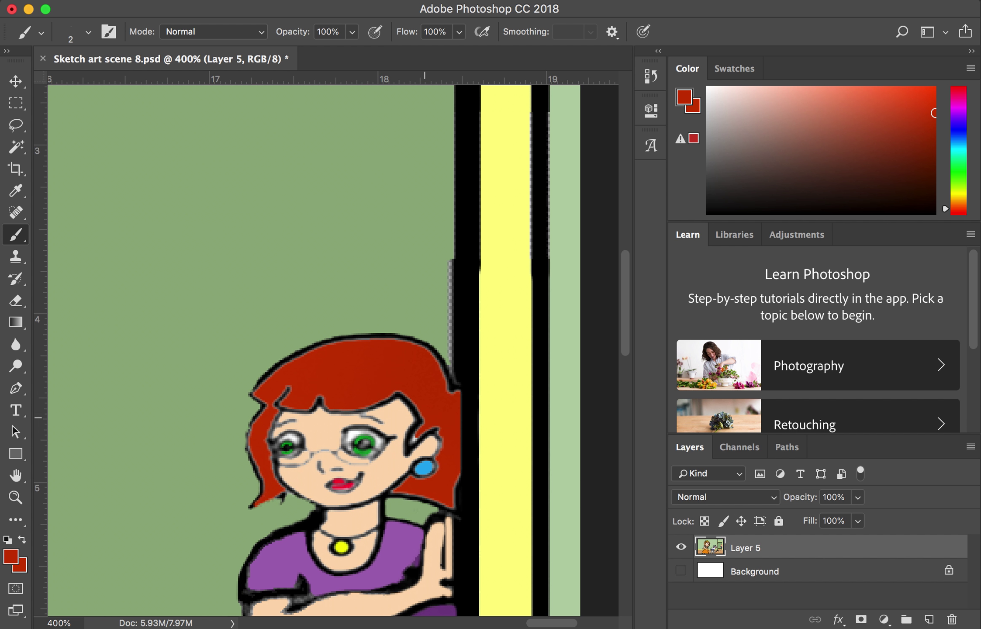
key("i")
left_click(441, 417)
key("b")
- Sample the floor's tan colour and brush it over the unfilled edges of the floor inside the doorway
key("z")
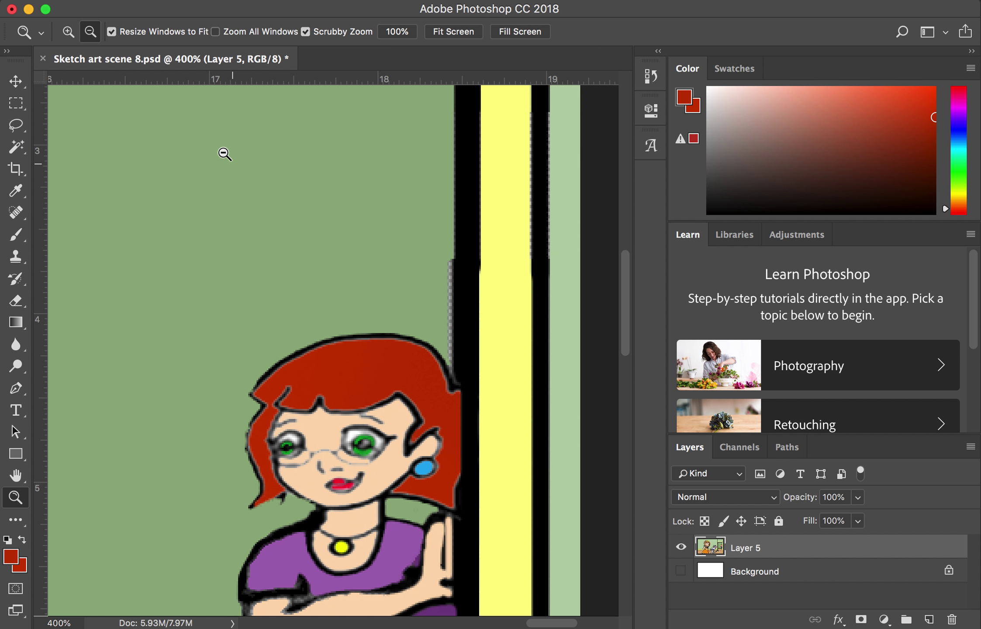
left_click(282, 352, "alt")
left_click(247, 399, "alt")
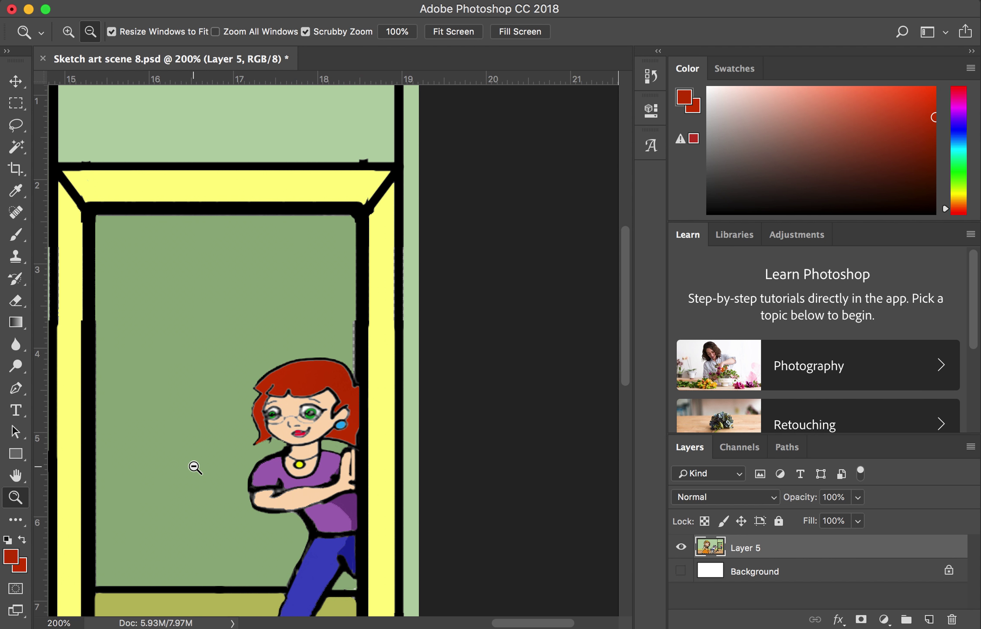
left_click(195, 468, "alt")
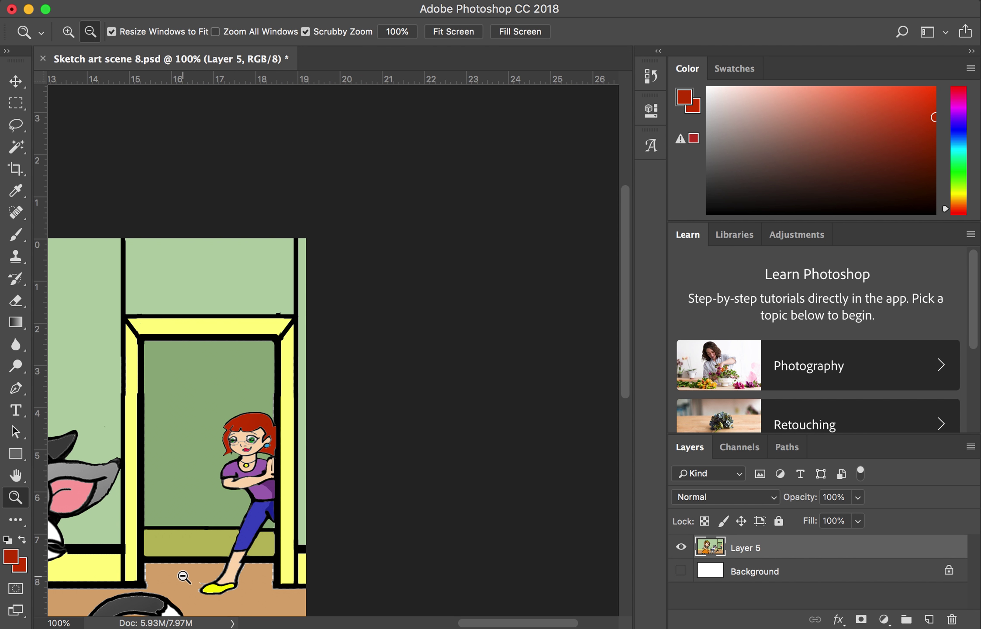
key("i")
left_click(195, 572)
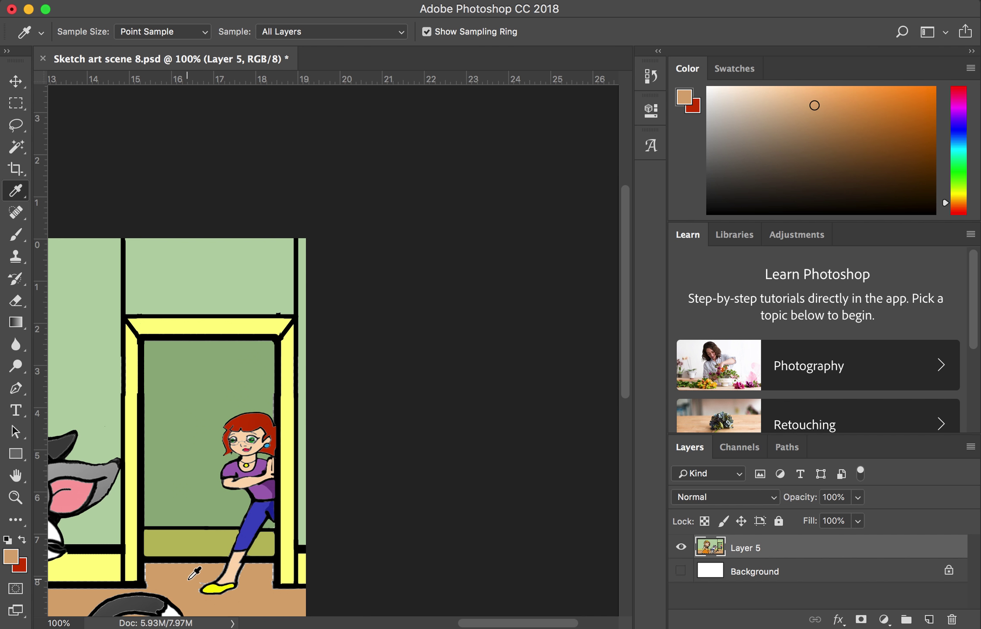
key("b")
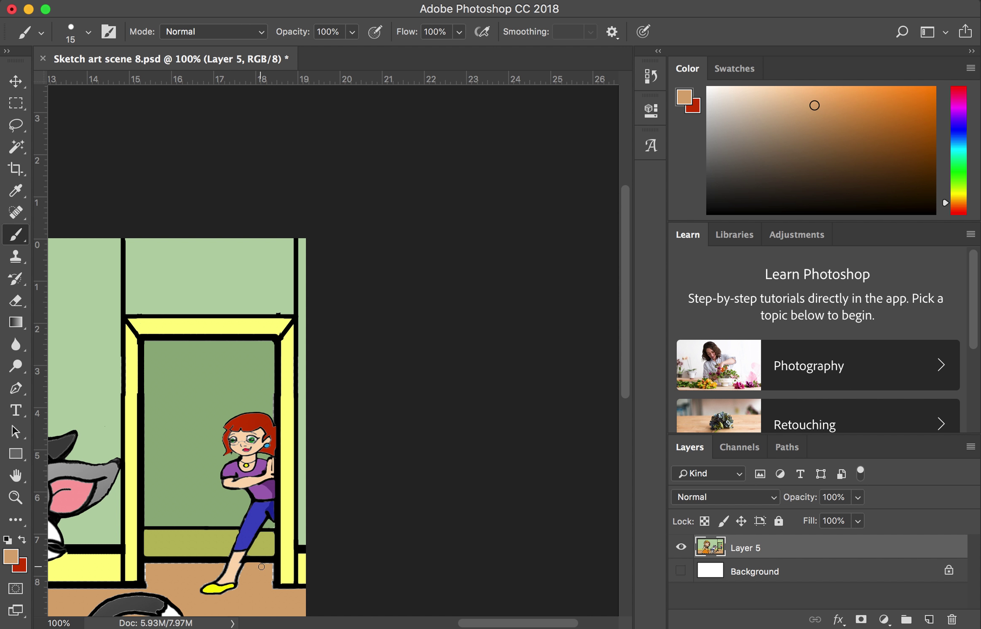
left_click_drag(271, 573, 272, 585)
mouse_move(147, 566)
left_mouse_down()
mouse_move(148, 586)
mouse_move(146, 565)
mouse_move(146, 575)
left_mouse_up()
left_click_drag(147, 566, 191, 566)
key("z")
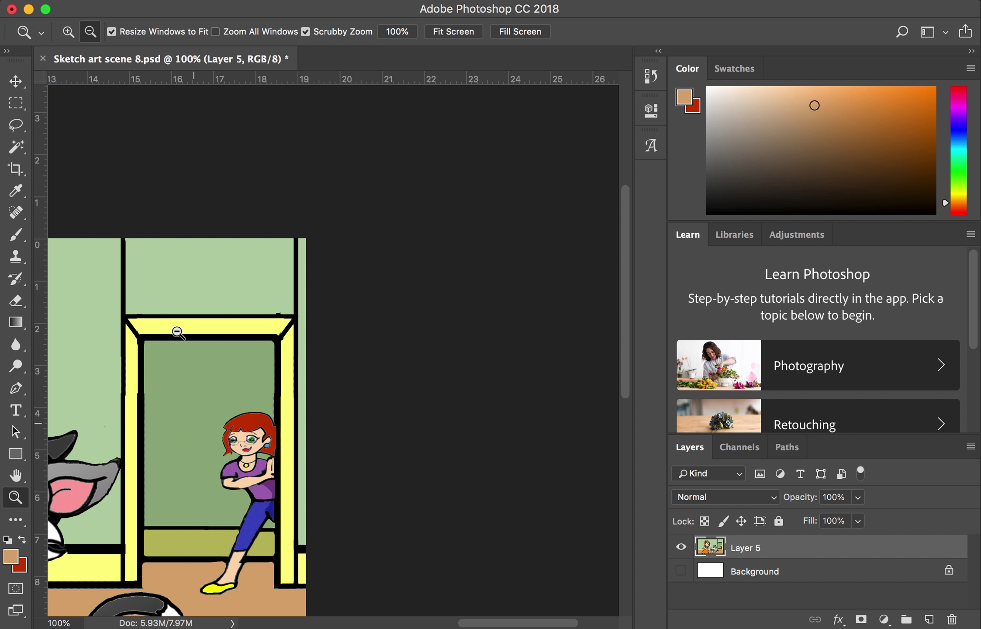
left_click(153, 403)
left_click(216, 430)
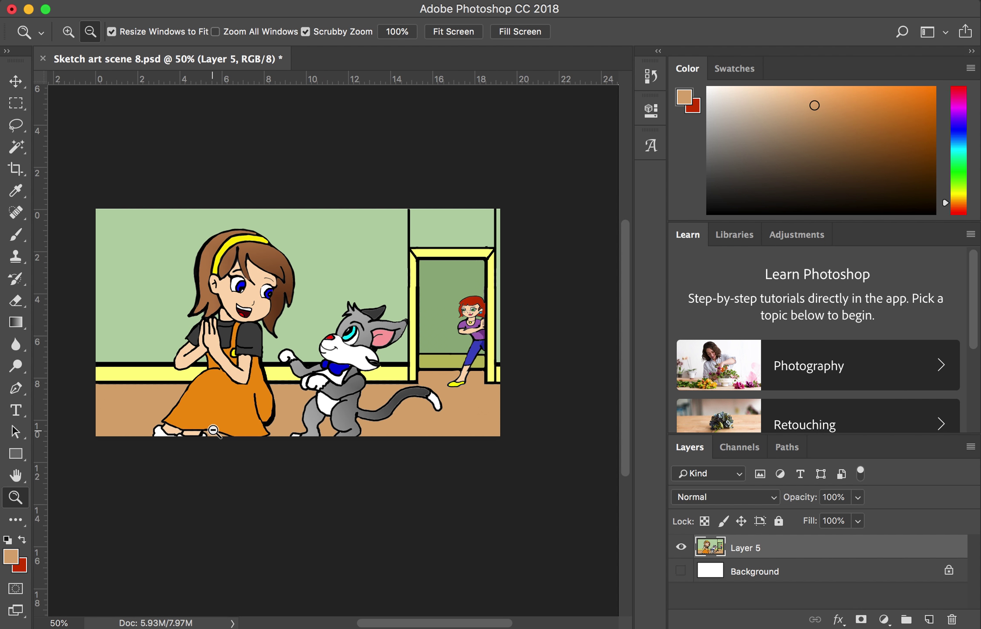